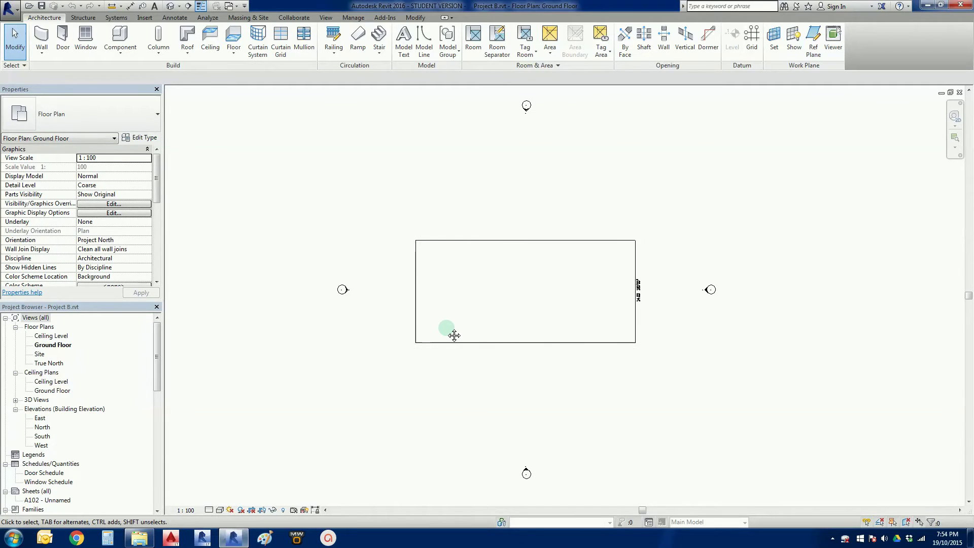
- Orbit the slab edge-on in the default 3D view, then switch to the South elevation
{"action": "scroll", "coordinate": [456, 381], "scroll_direction": "up", "scroll_amount": 1}
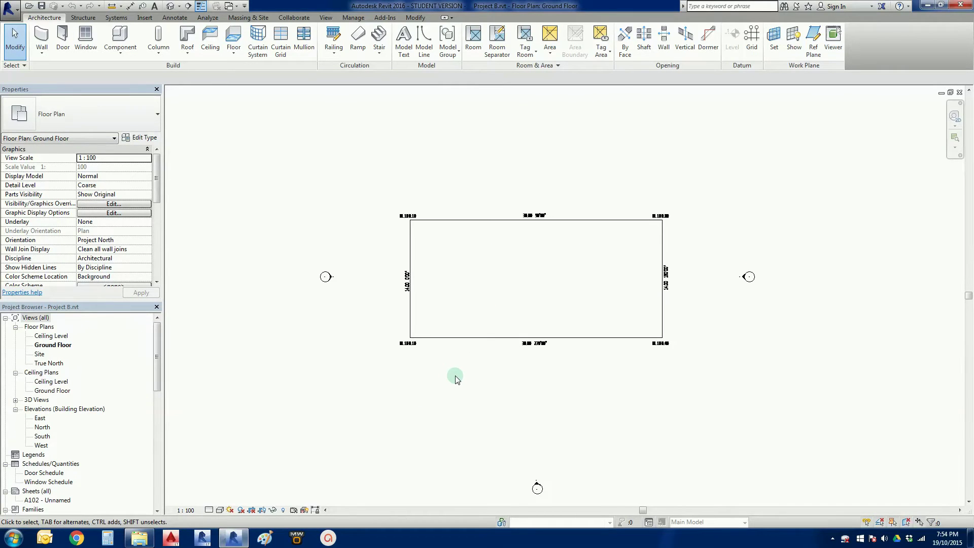
{"action": "scroll", "coordinate": [455, 383], "scroll_direction": "down", "scroll_amount": 1}
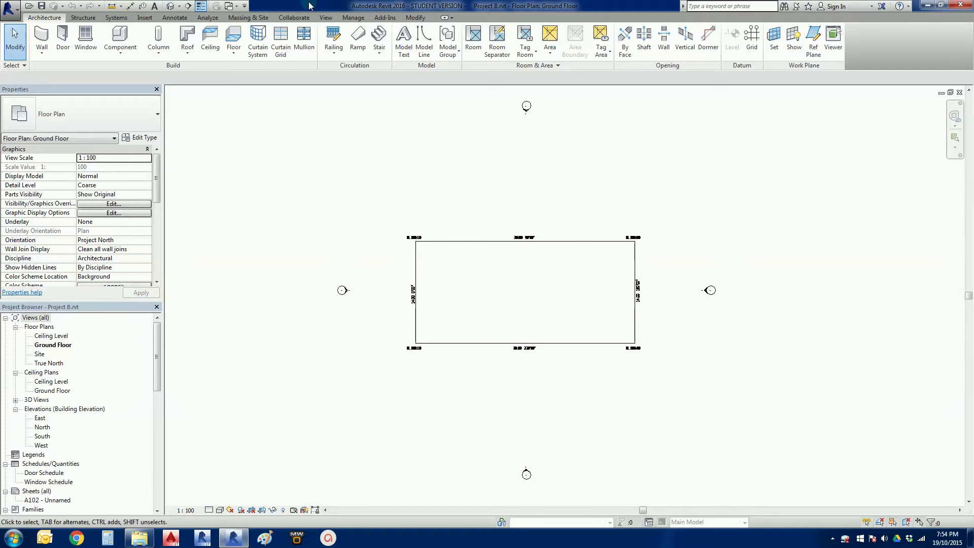
{"action": "left_click", "coordinate": [170, 8]}
{"action": "scroll", "coordinate": [416, 370], "scroll_direction": "down", "scroll_amount": 2}
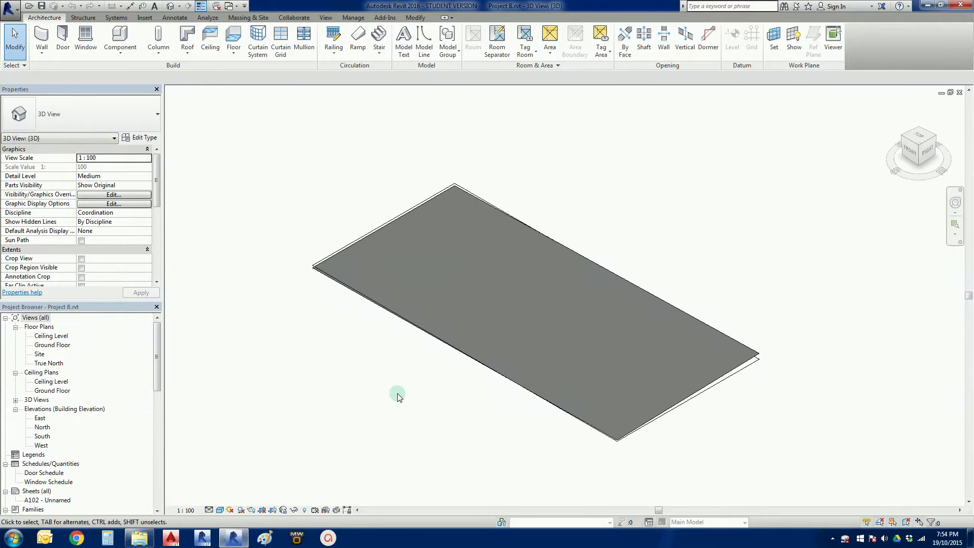
{"action": "middle_click_drag", "start_coordinate": [398, 393], "coordinate": [519, 279], "text": "shift"}
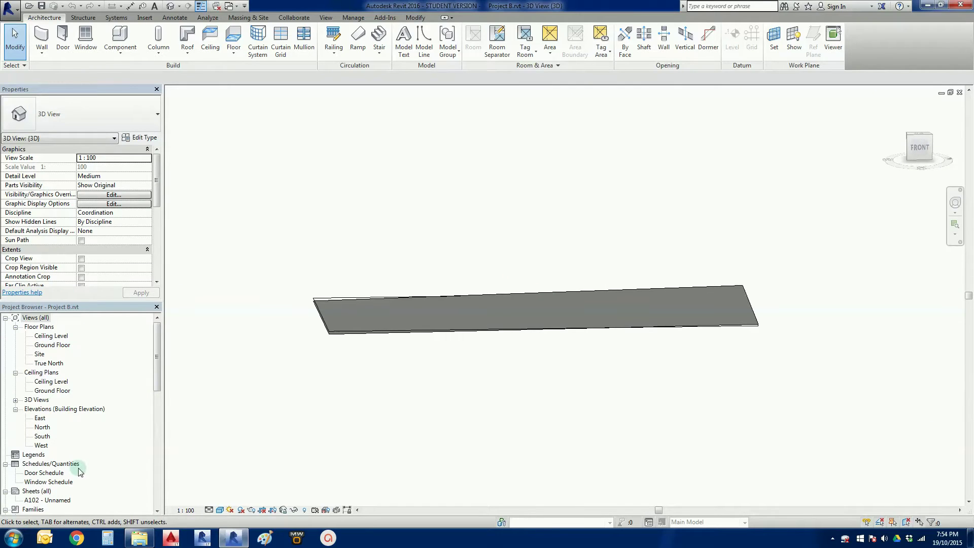
{"action": "double_click", "coordinate": [43, 437]}
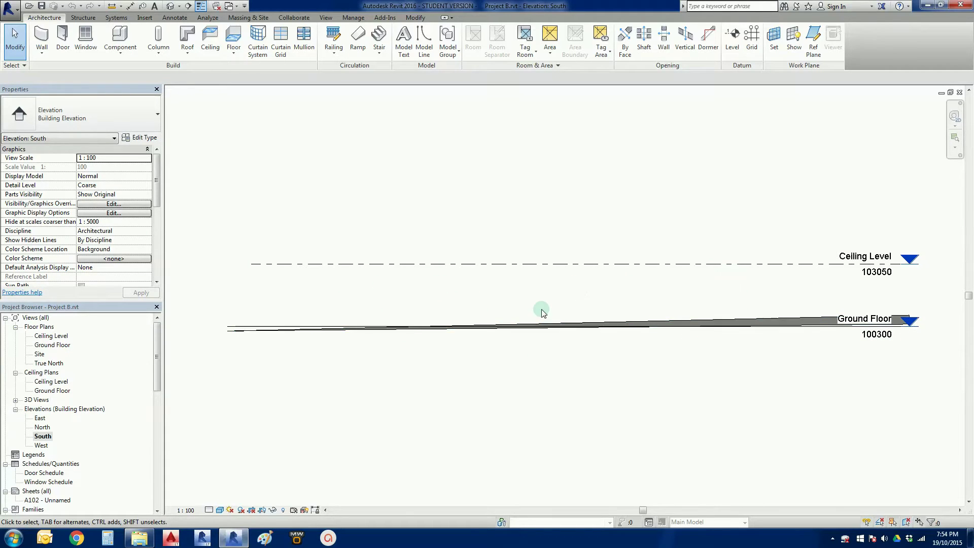
- Open the Ground Floor plan showing the dimensioned site outline and four elevation markers
{"action": "double_click", "coordinate": [51, 345]}
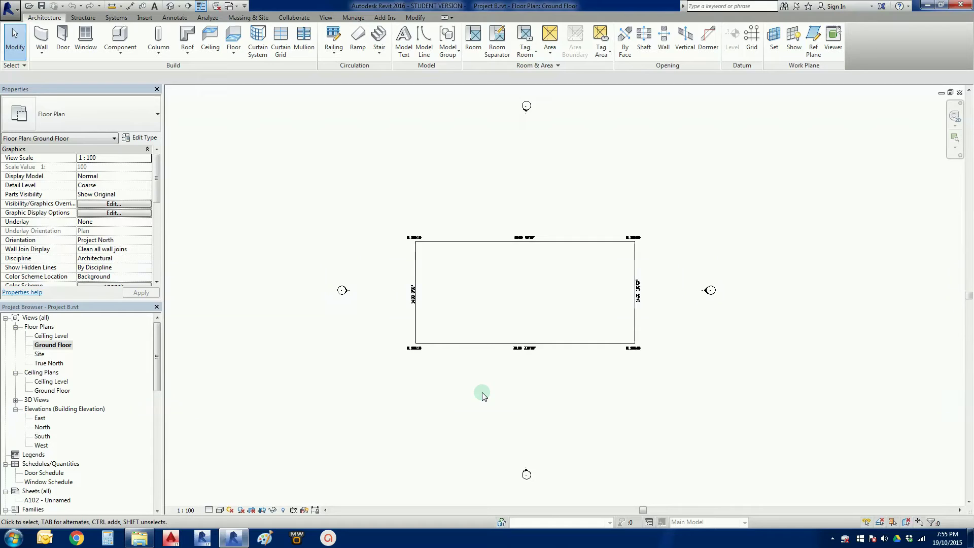
- Zoom and pan to centre the 30.00 × 14.00 site boundary with its RL labels
{"action": "scroll", "coordinate": [482, 394], "scroll_direction": "up", "scroll_amount": 5}
{"action": "middle_click_drag", "start_coordinate": [483, 394], "coordinate": [496, 442]}
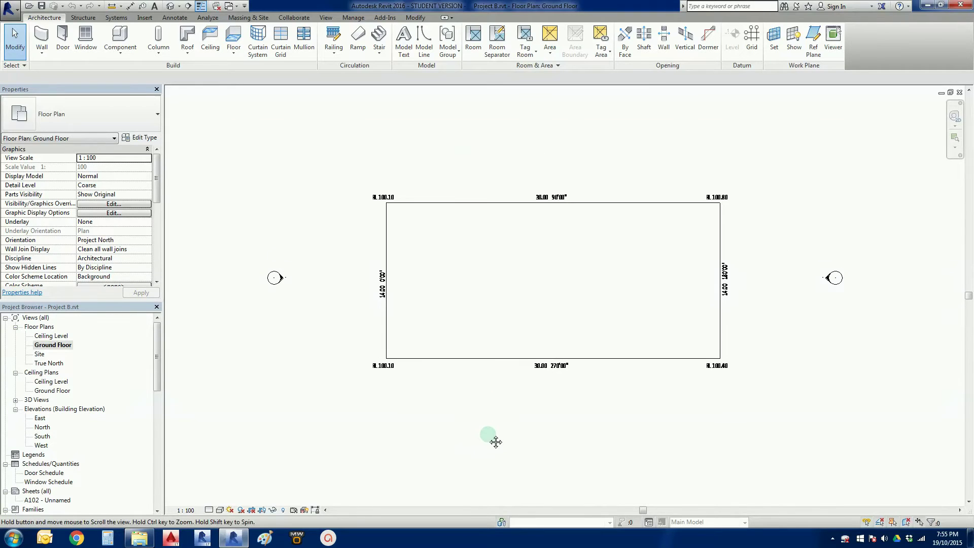
{"action": "scroll", "coordinate": [489, 431], "scroll_direction": "up", "scroll_amount": 1}
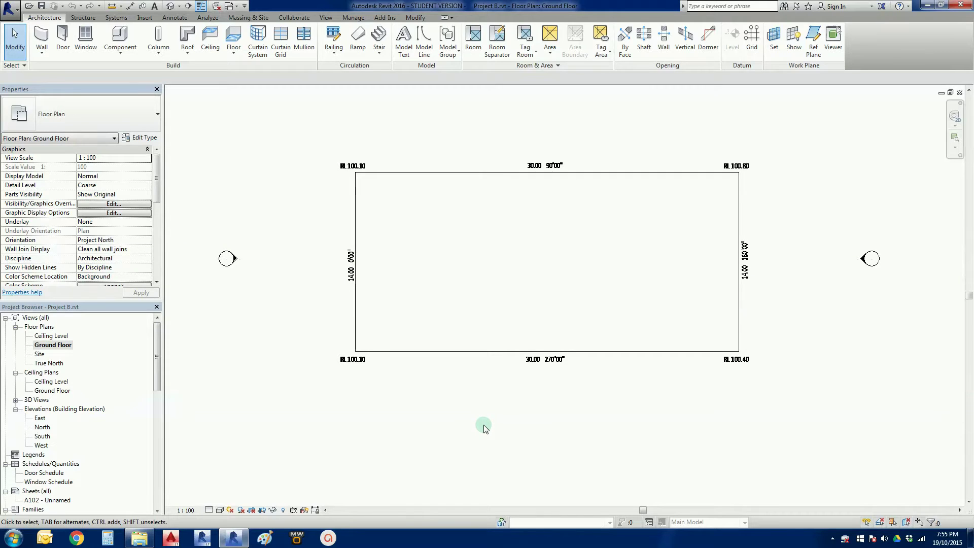
{"action": "middle_click_drag", "start_coordinate": [487, 420], "coordinate": [488, 423]}
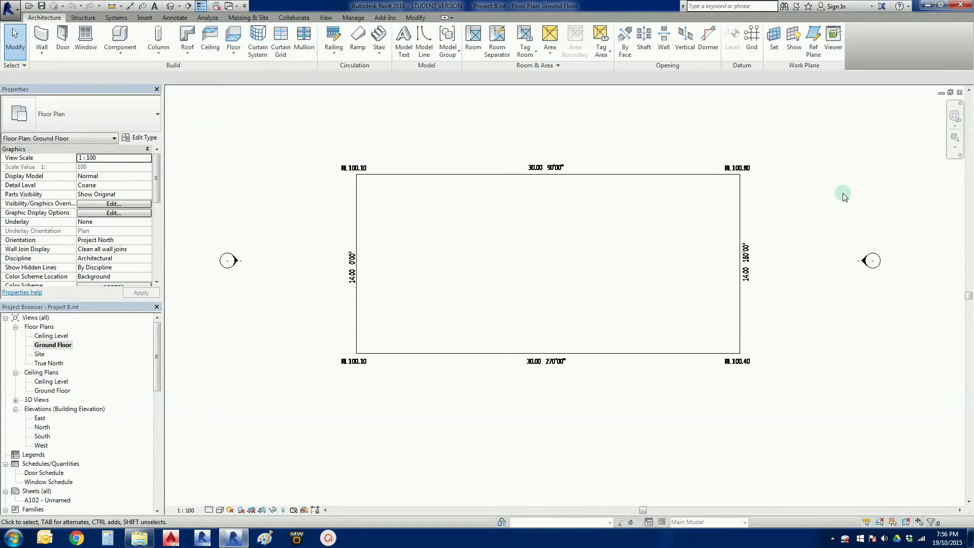
{"action": "middle_click_drag", "start_coordinate": [465, 267], "coordinate": [469, 285]}
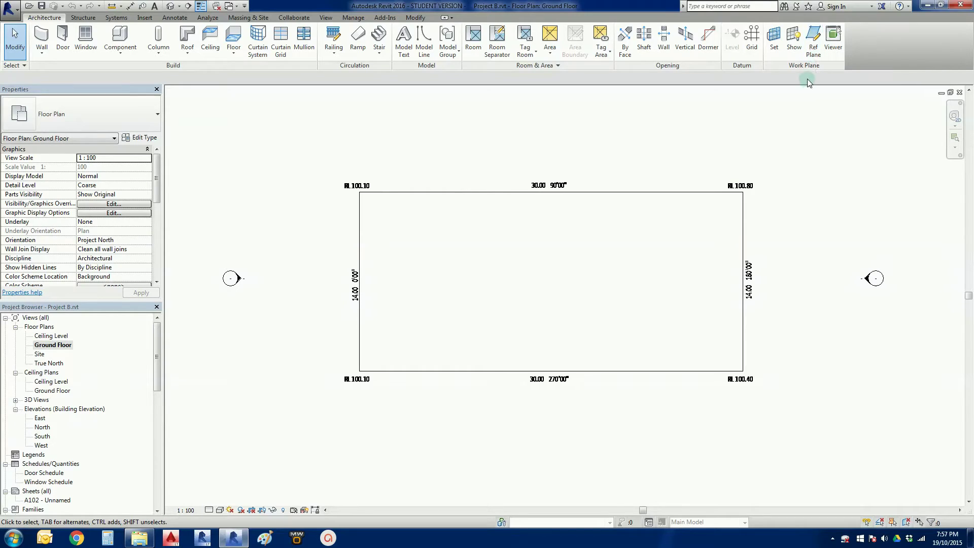
- Draw a reference plane along the left site boundary, extending its top end above the site
{"action": "left_click", "coordinate": [813, 60]}
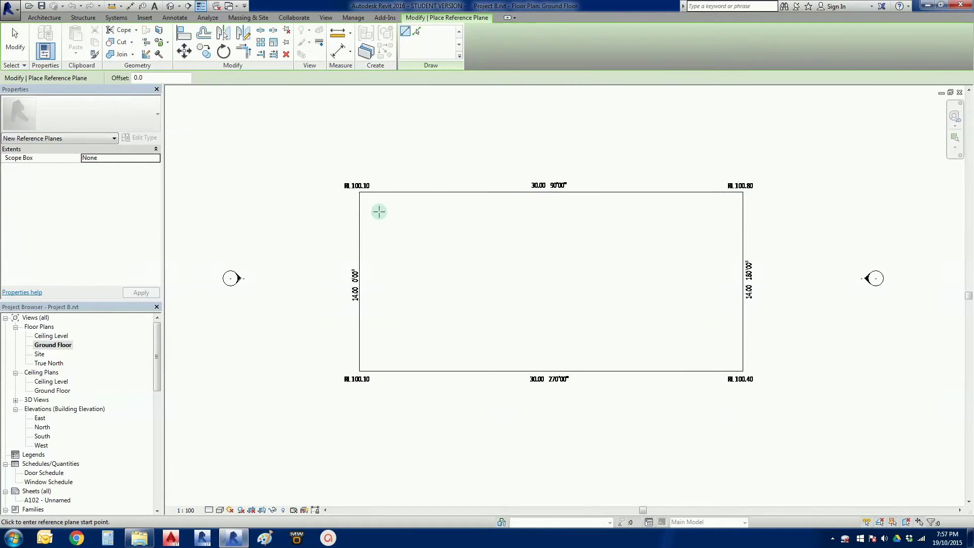
{"action": "left_click", "coordinate": [360, 192]}
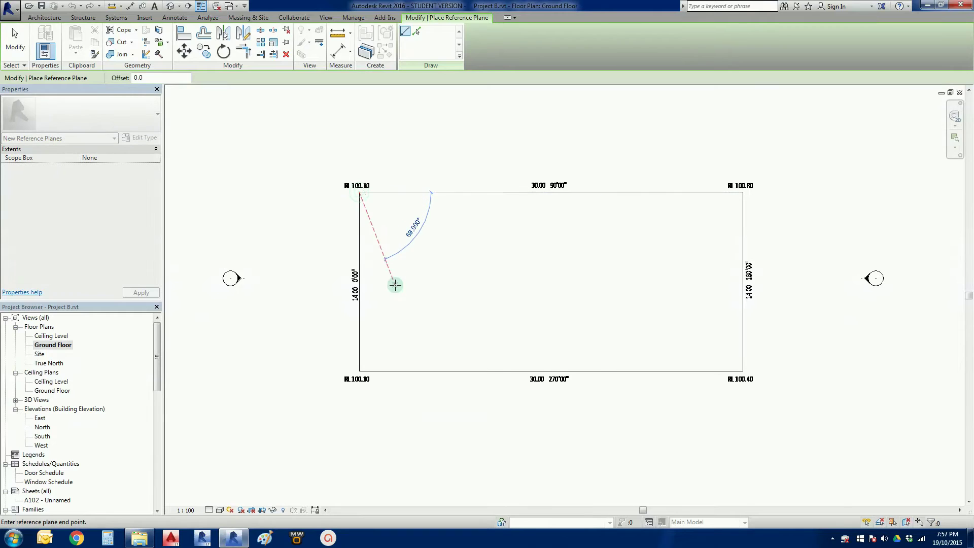
{"action": "left_click", "coordinate": [357, 440]}
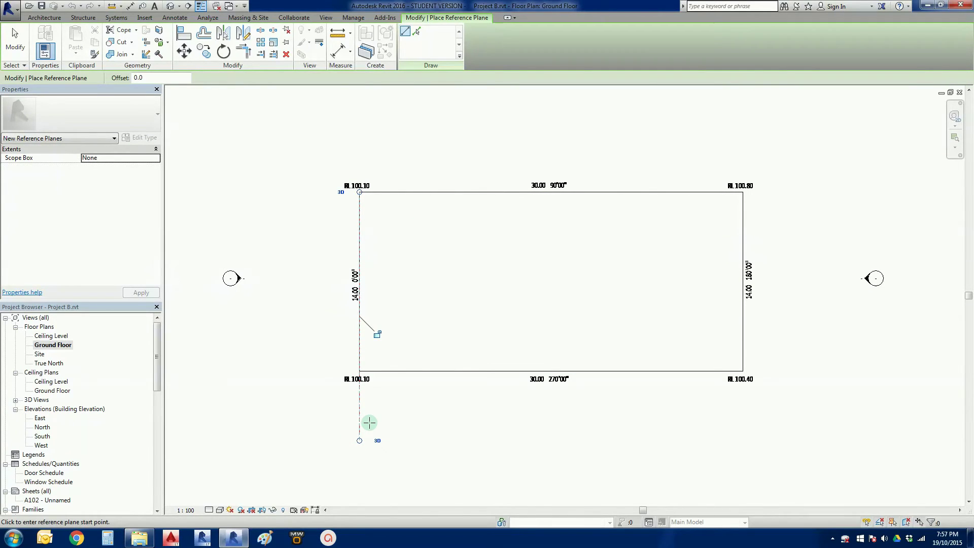
{"action": "key", "text": "Escape"}
{"action": "left_click_drag", "start_coordinate": [359, 192], "coordinate": [364, 125]}
{"action": "left_click", "coordinate": [289, 204]}
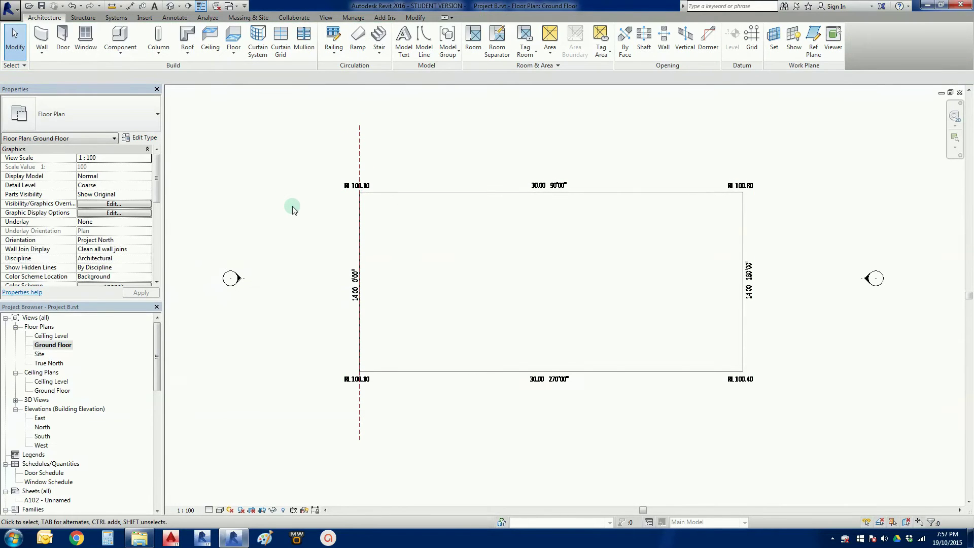
- Draw a reference plane along the right site boundary, extending its top end above the site
{"action": "left_click", "coordinate": [814, 50]}
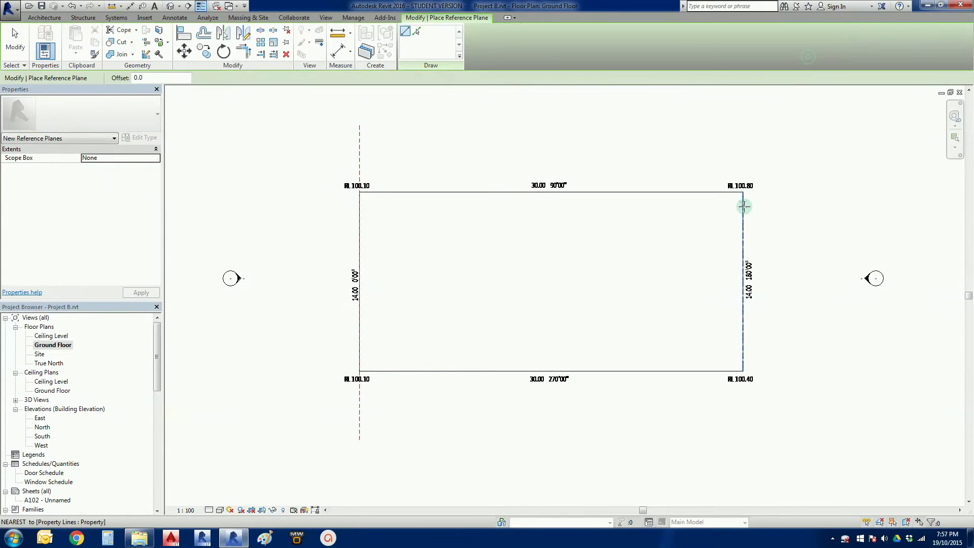
{"action": "left_click", "coordinate": [744, 192]}
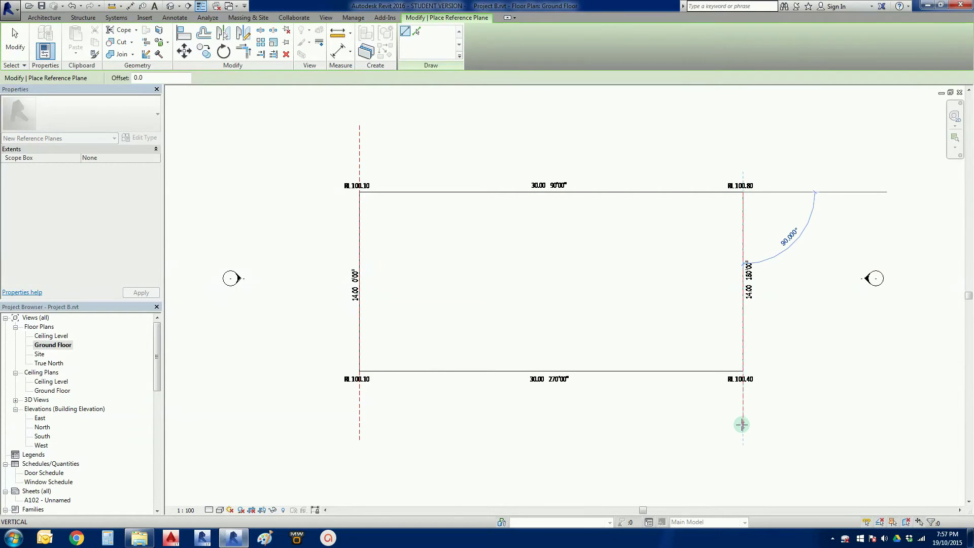
{"action": "left_click", "coordinate": [741, 438]}
{"action": "key", "text": "Escape"}
{"action": "key", "text": "Escape"}
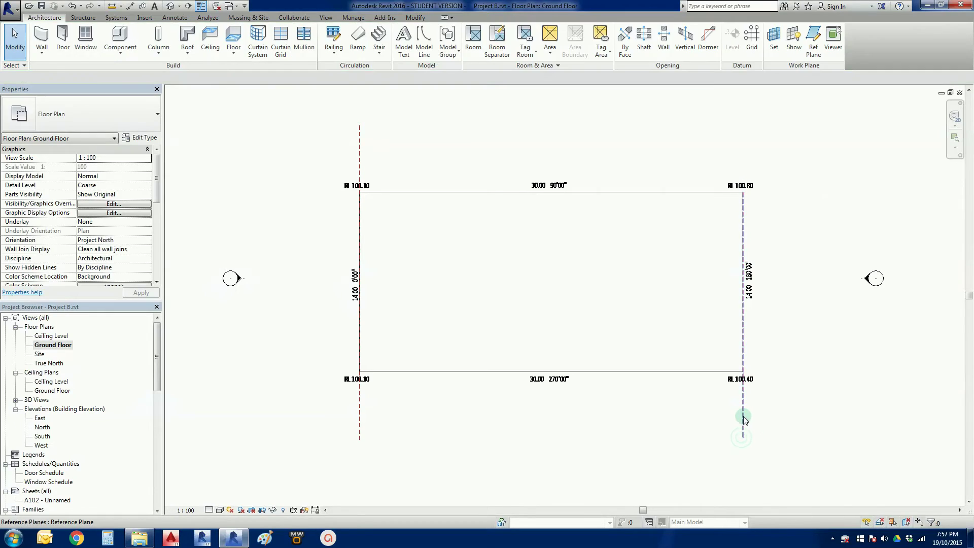
{"action": "left_click", "coordinate": [742, 416]}
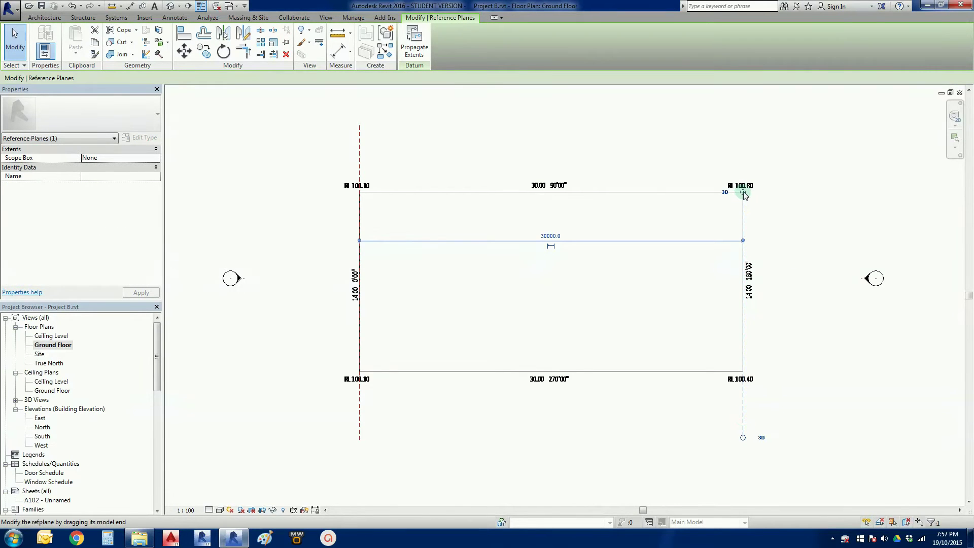
{"action": "left_click_drag", "start_coordinate": [744, 195], "coordinate": [744, 127]}
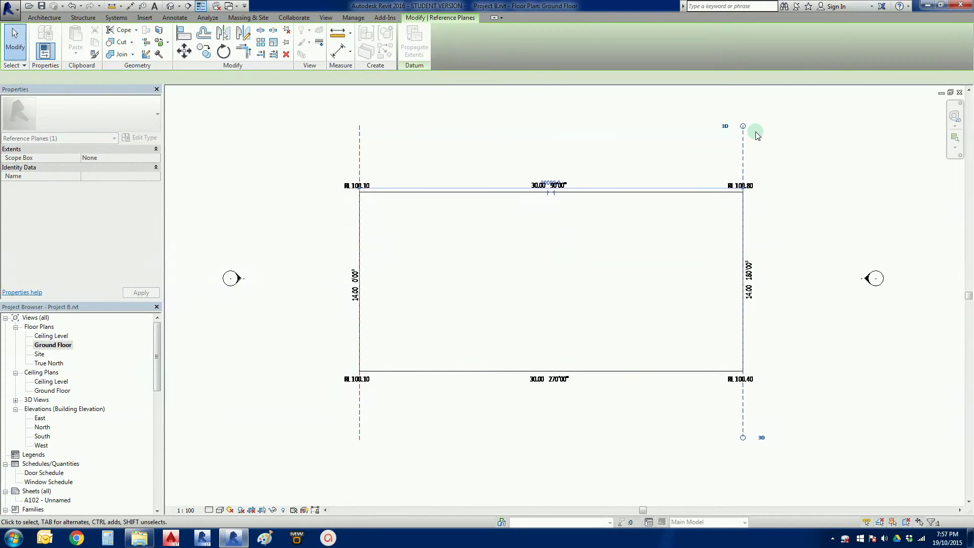
{"action": "left_click", "coordinate": [760, 132]}
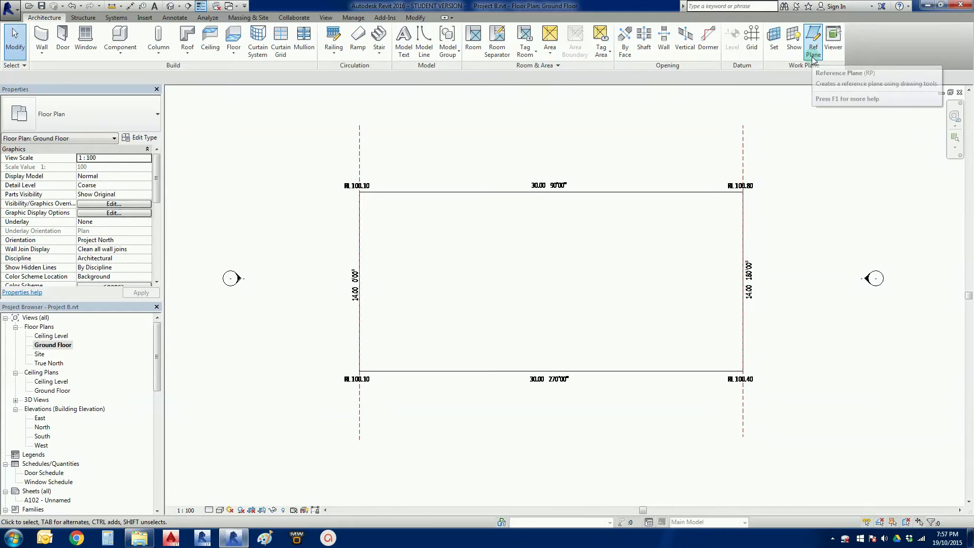
- Draw a reference plane along the top site boundary, extending past both side boundaries
{"action": "left_click", "coordinate": [813, 38]}
{"action": "left_click", "coordinate": [360, 192]}
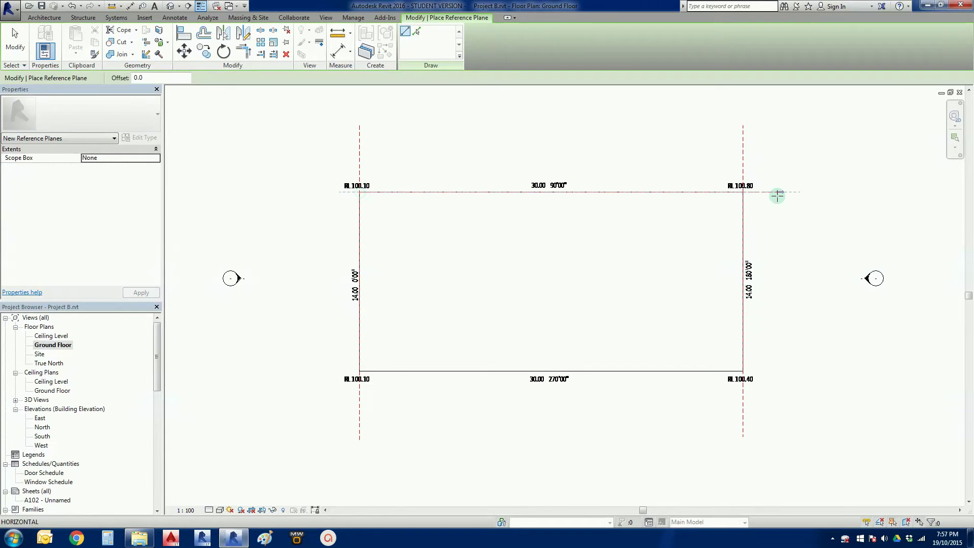
{"action": "left_click", "coordinate": [799, 192]}
{"action": "key", "text": "Escape"}
{"action": "key", "text": "Escape"}
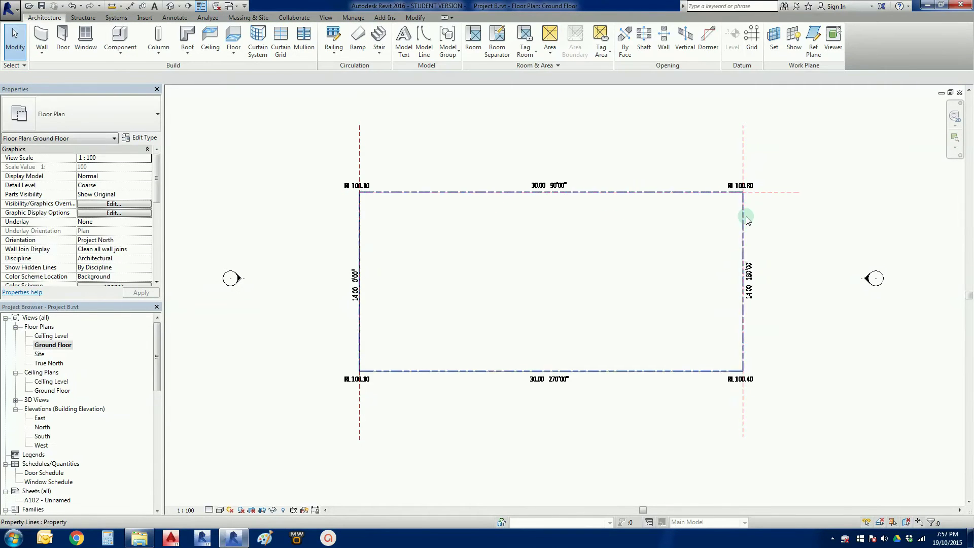
{"action": "left_click", "coordinate": [771, 192]}
{"action": "left_click_drag", "start_coordinate": [359, 193], "coordinate": [290, 192]}
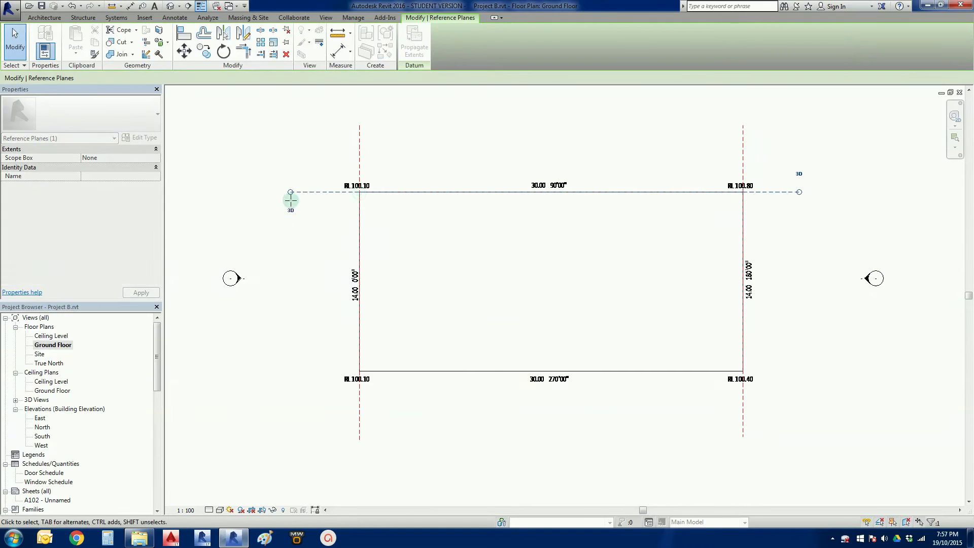
{"action": "left_click", "coordinate": [296, 246]}
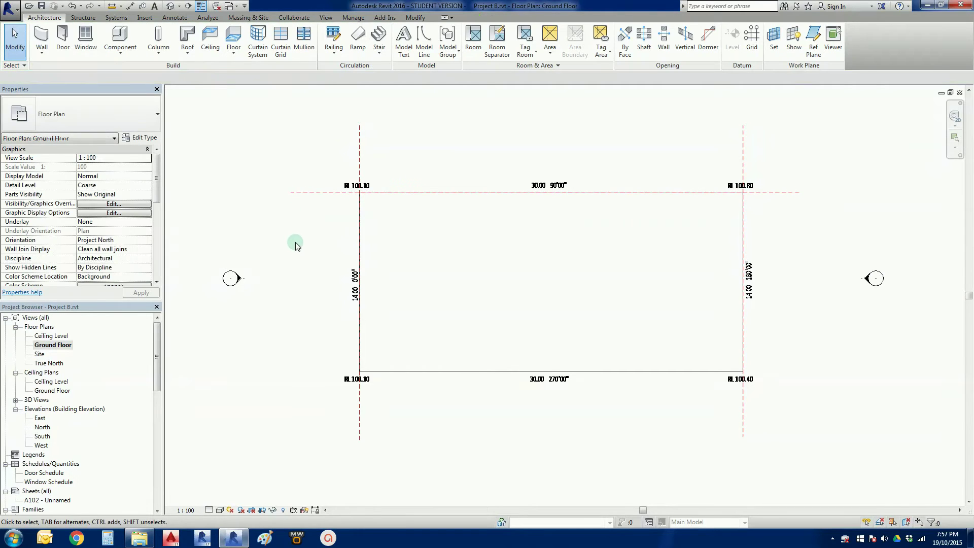
- Draw a reference plane along the bottom site boundary, extending it past the right boundary
{"action": "left_click", "coordinate": [825, 50]}
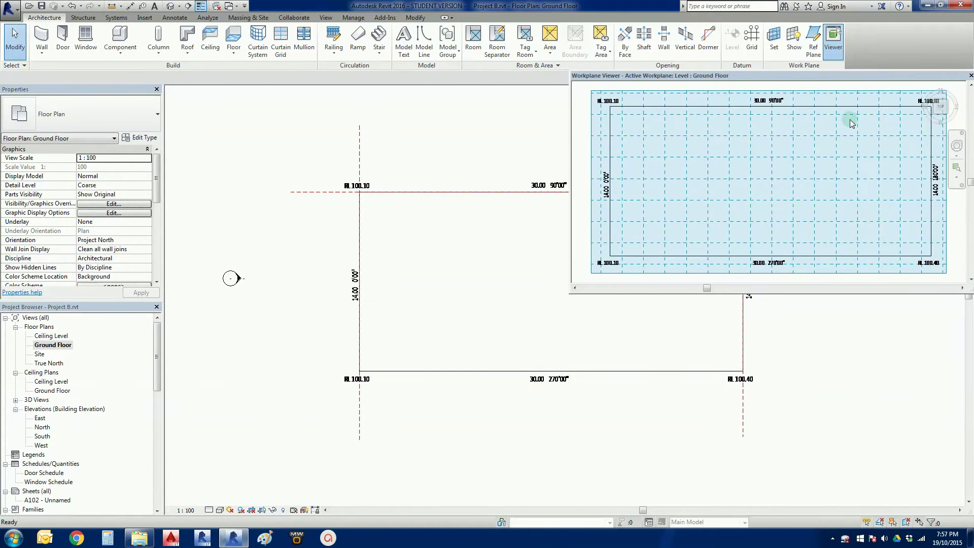
{"action": "left_click", "coordinate": [970, 77]}
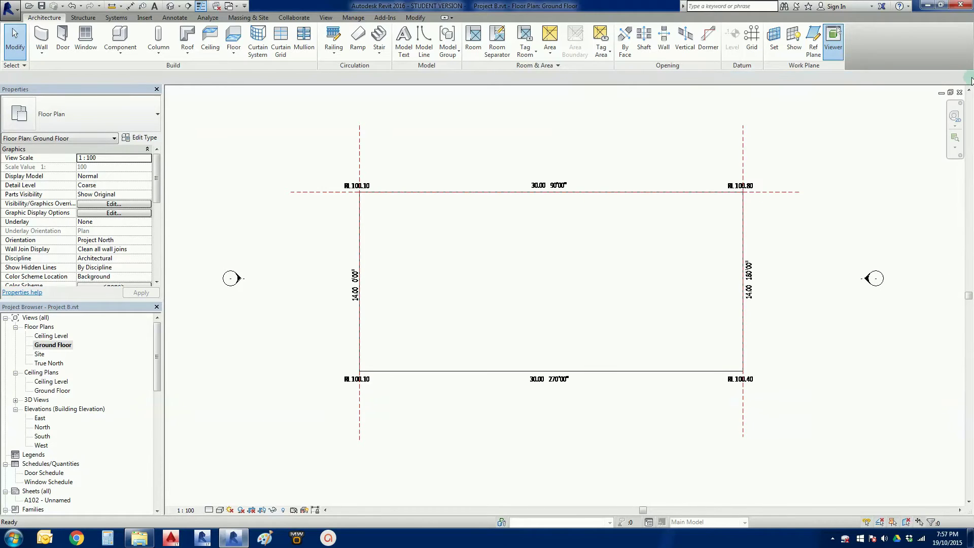
{"action": "left_click", "coordinate": [814, 40]}
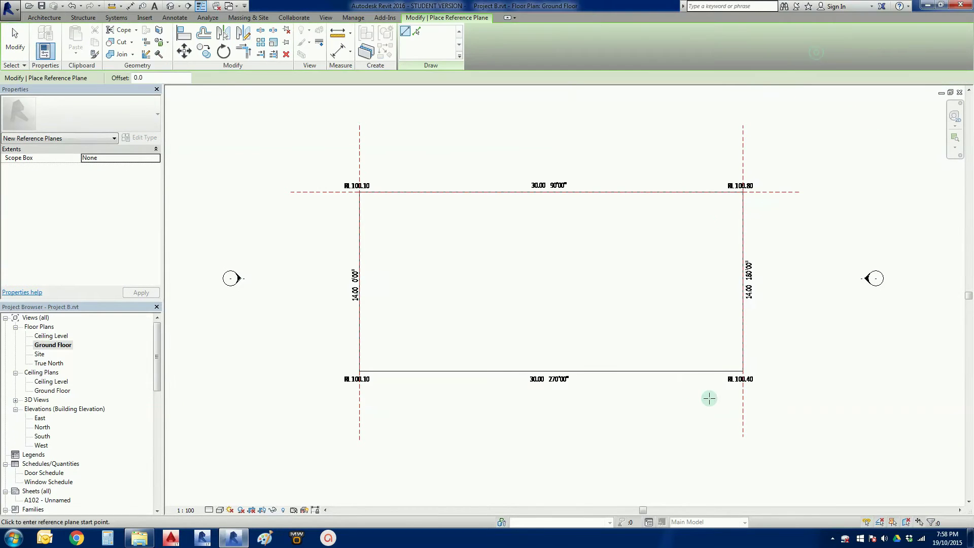
{"action": "left_click", "coordinate": [742, 371]}
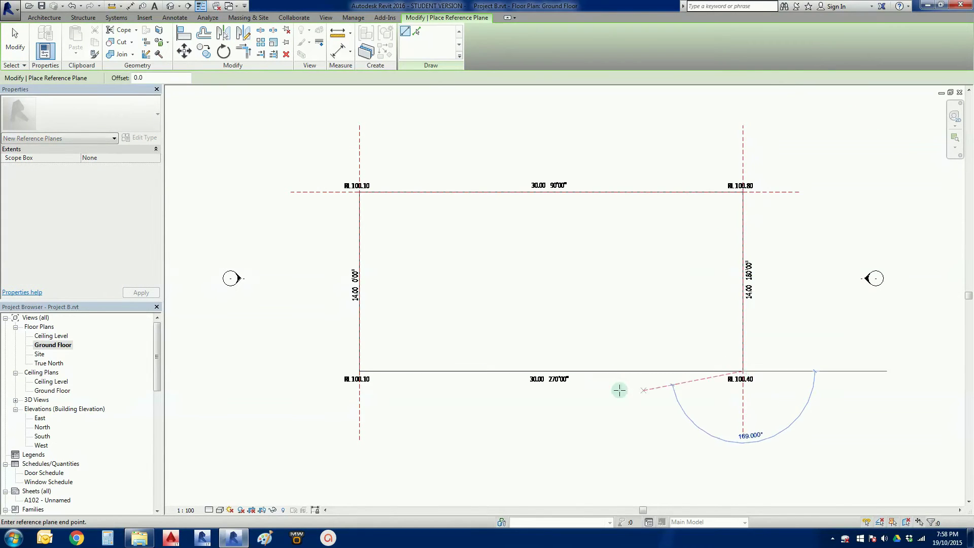
{"action": "left_click", "coordinate": [285, 369]}
{"action": "key", "text": "Escape"}
{"action": "key", "text": "Escape"}
{"action": "left_click", "coordinate": [314, 380]}
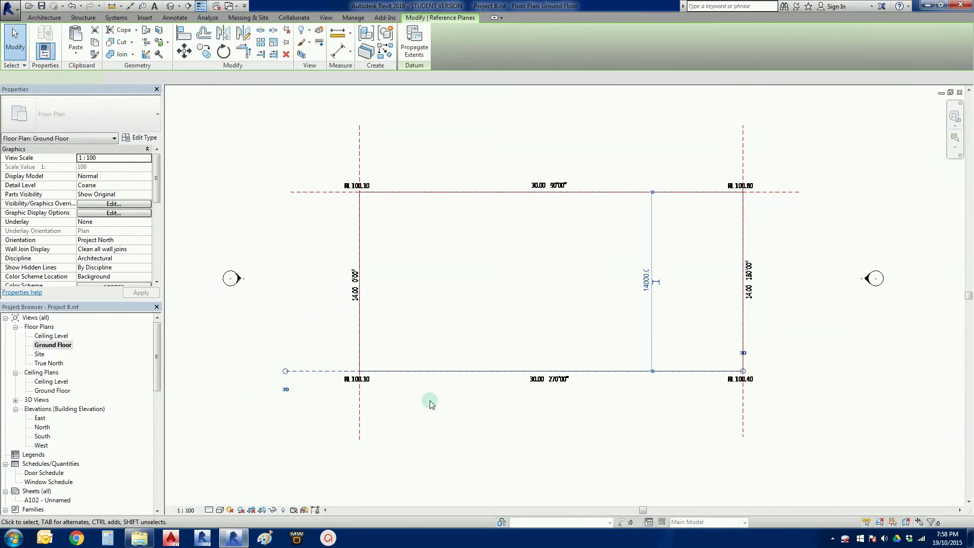
{"action": "left_click_drag", "start_coordinate": [744, 372], "coordinate": [794, 370]}
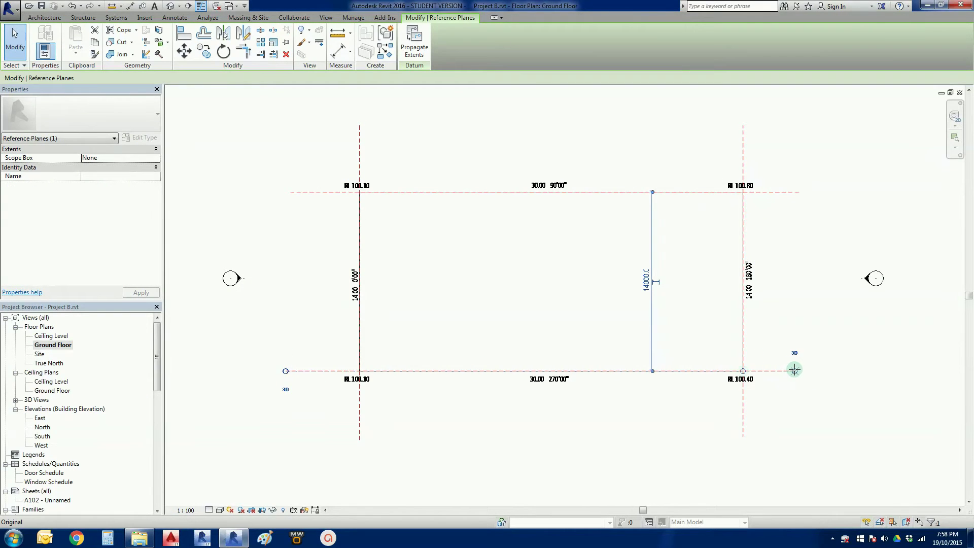
{"action": "left_click", "coordinate": [821, 398]}
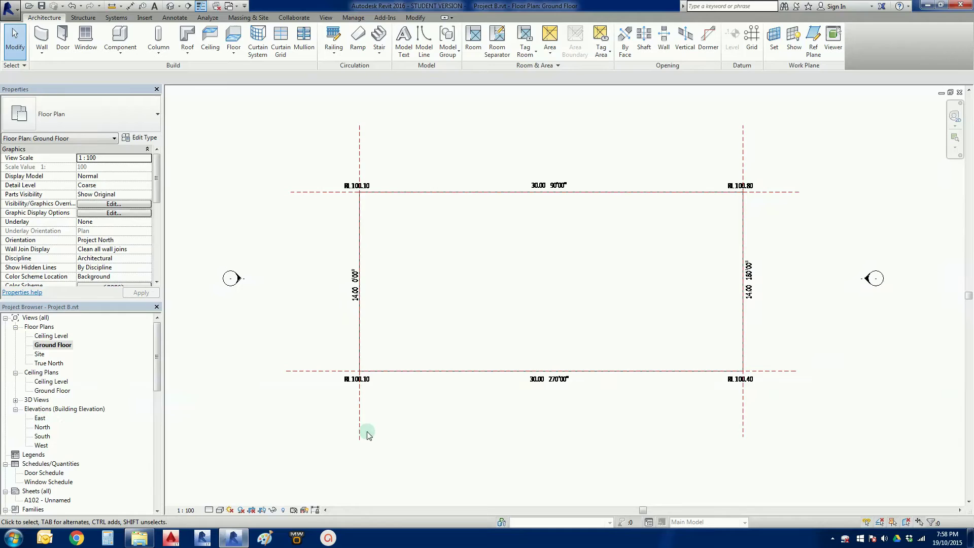
{"action": "double_click", "coordinate": [40, 419]}
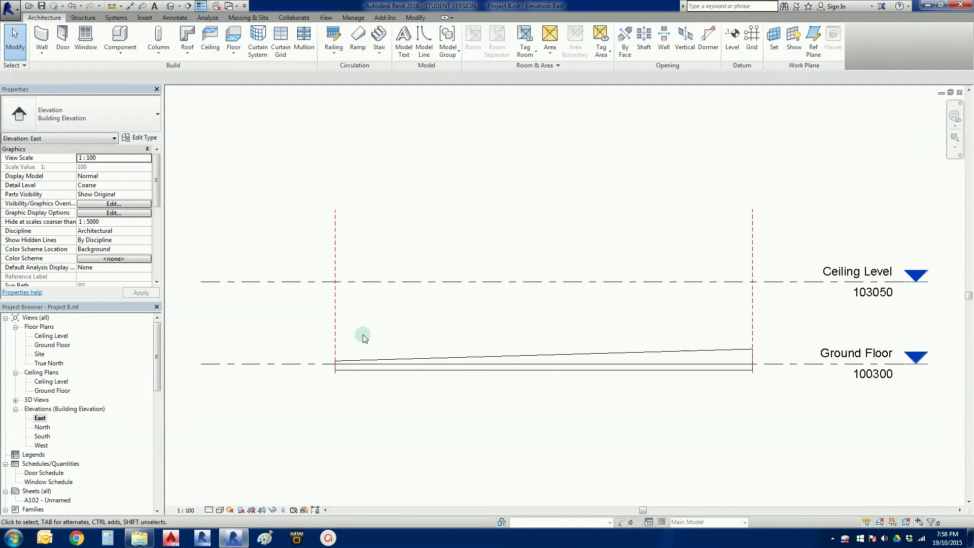
{"action": "double_click", "coordinate": [43, 427]}
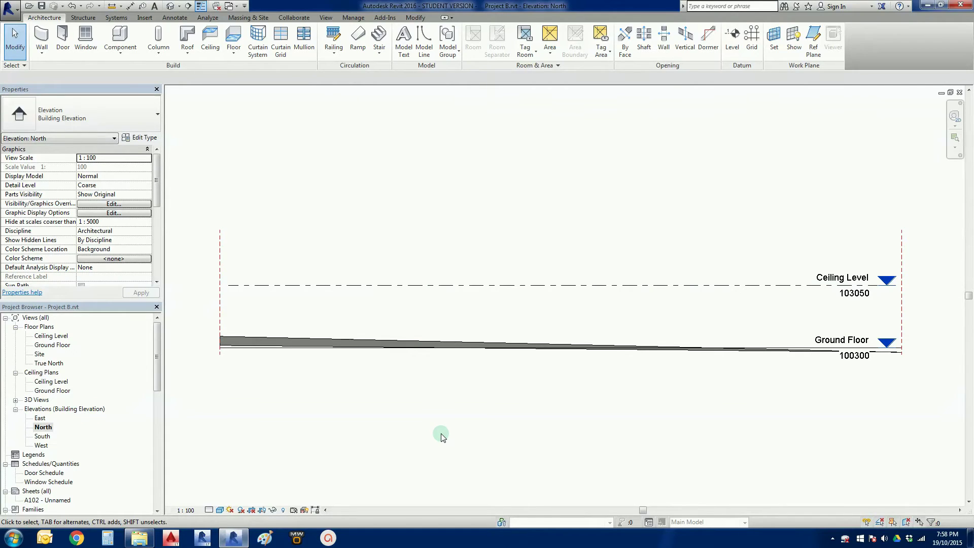
{"action": "double_click", "coordinate": [42, 436]}
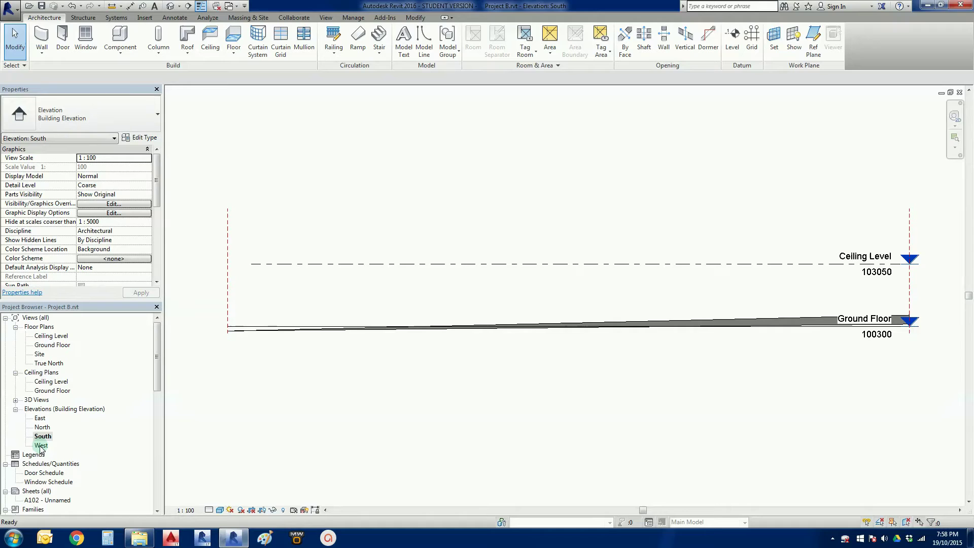
{"action": "double_click", "coordinate": [41, 446]}
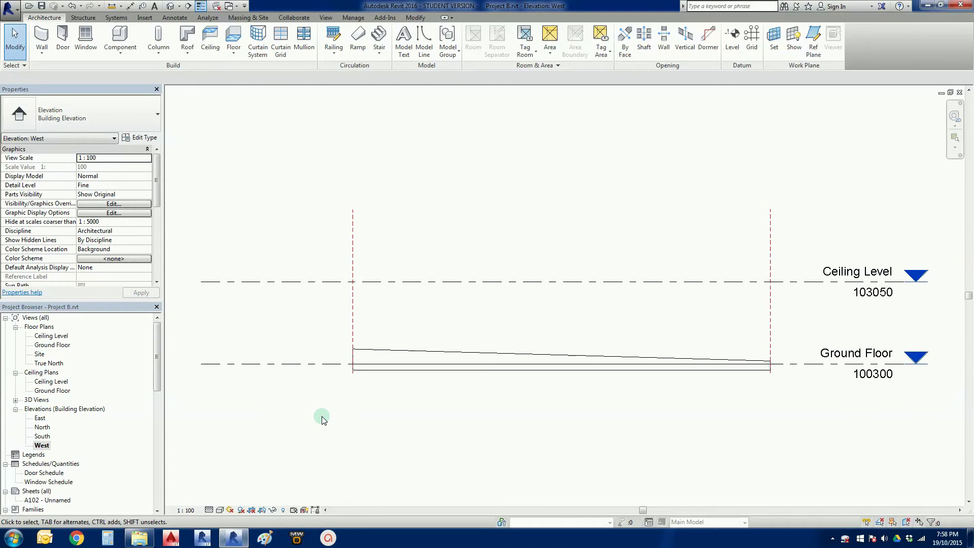
{"action": "double_click", "coordinate": [45, 346]}
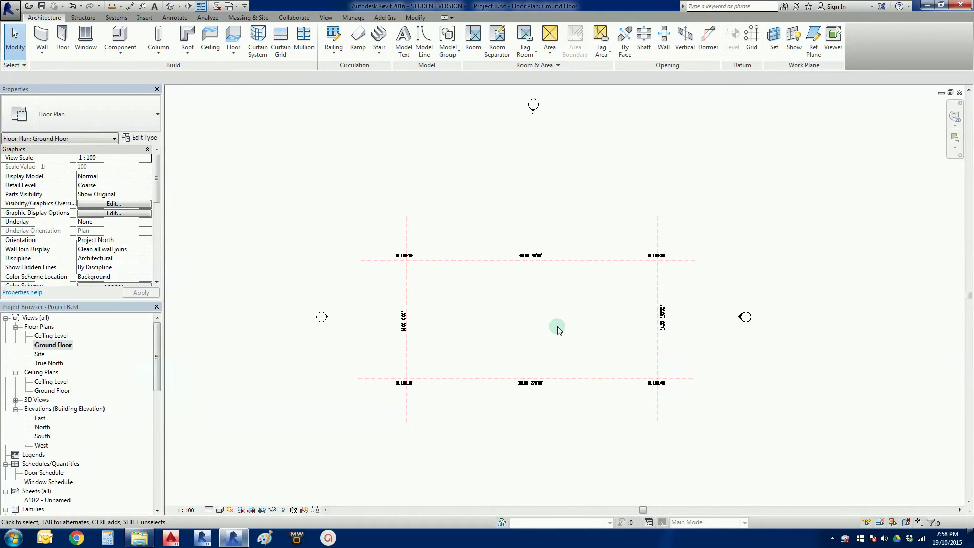
{"action": "scroll", "coordinate": [558, 332], "scroll_direction": "up", "scroll_amount": 1}
{"action": "scroll", "coordinate": [558, 333], "scroll_direction": "down", "scroll_amount": 1}
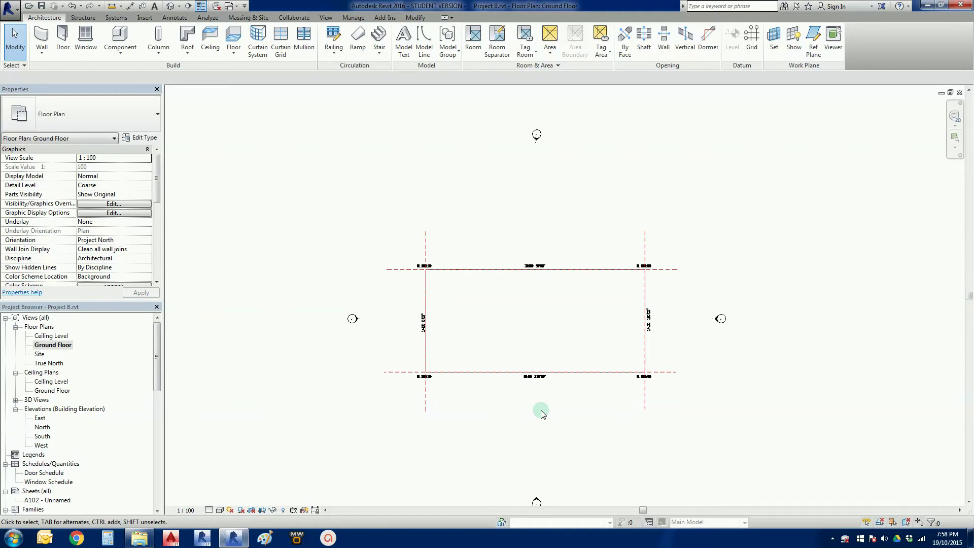
{"action": "scroll", "coordinate": [541, 414], "scroll_direction": "up", "scroll_amount": 2}
{"action": "middle_click_drag", "start_coordinate": [541, 413], "coordinate": [496, 431]}
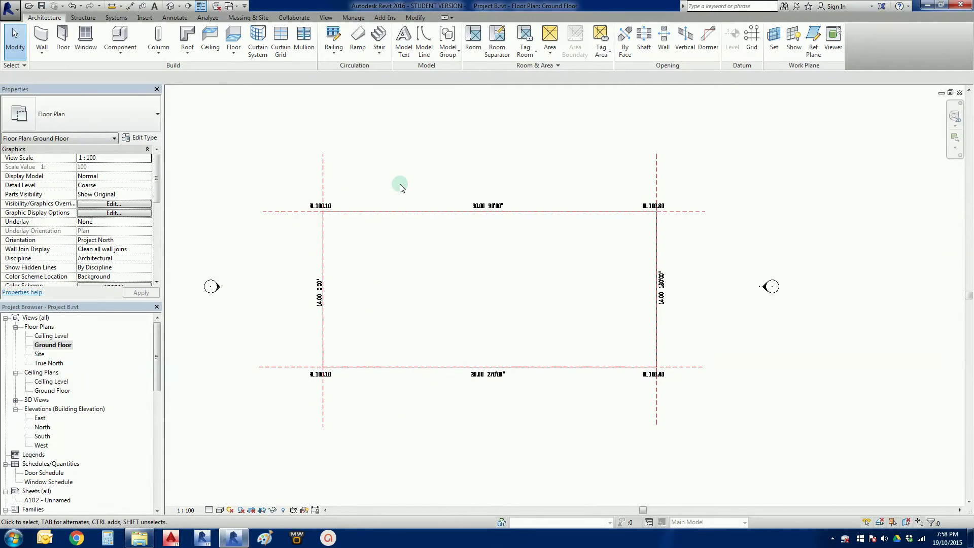
{"action": "middle_click_drag", "start_coordinate": [446, 398], "coordinate": [509, 407]}
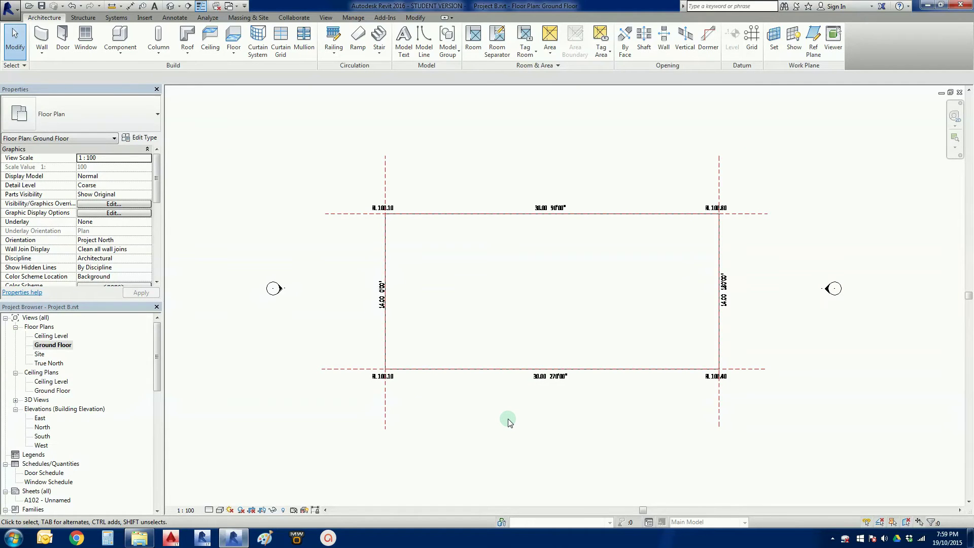
{"action": "middle_click_drag", "start_coordinate": [512, 423], "coordinate": [546, 436]}
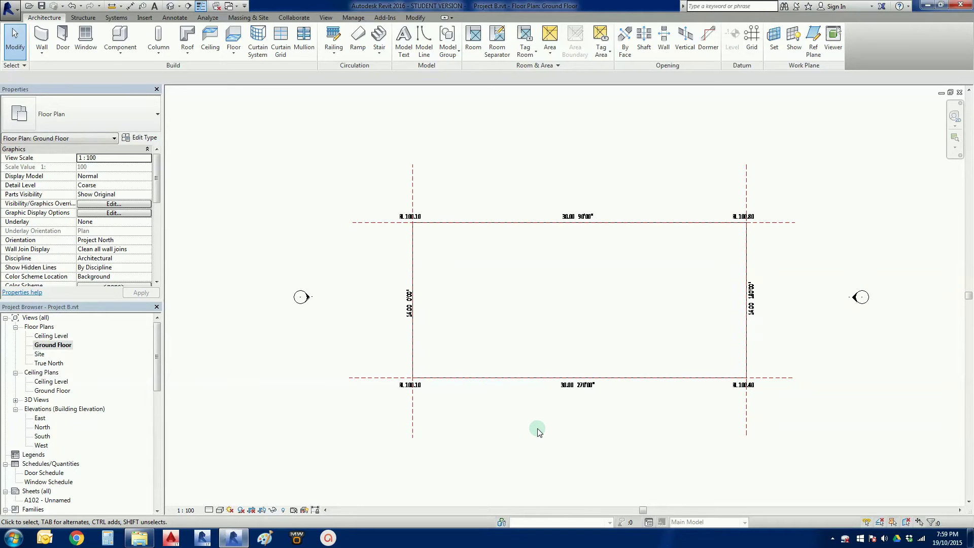
- Place an Arial 6.0mm text note reading STREET SIDE left of the site boundary
{"action": "key", "text": "t"}
{"action": "key", "text": "x"}
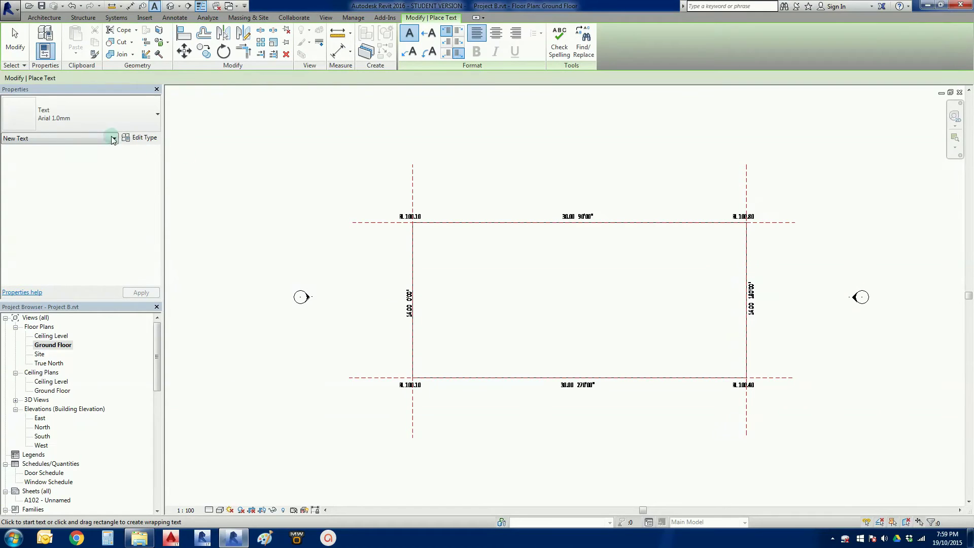
{"action": "left_click", "coordinate": [128, 117]}
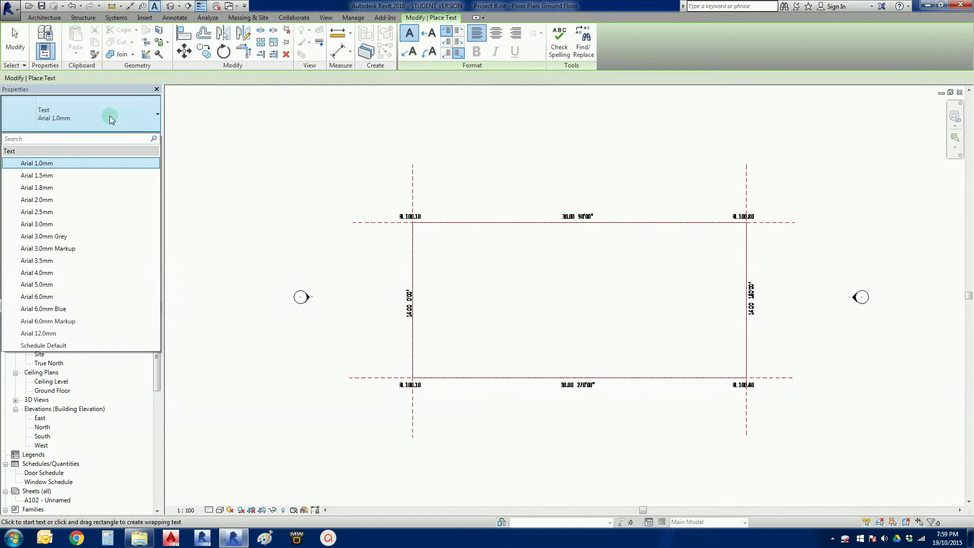
{"action": "left_click", "coordinate": [81, 296]}
{"action": "scroll", "coordinate": [335, 330], "scroll_direction": "up", "scroll_amount": 2}
{"action": "left_click", "coordinate": [311, 313]}
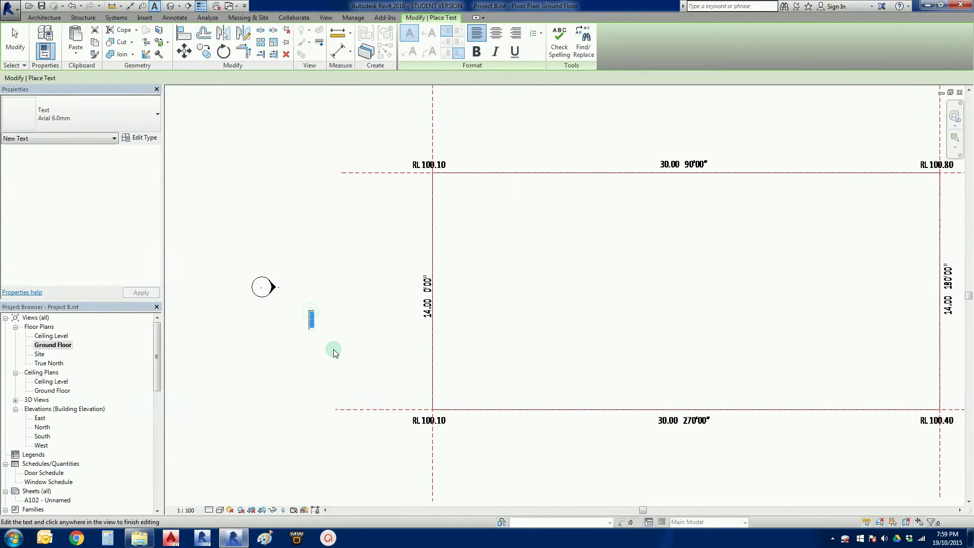
{"action": "type", "text": "STR"}
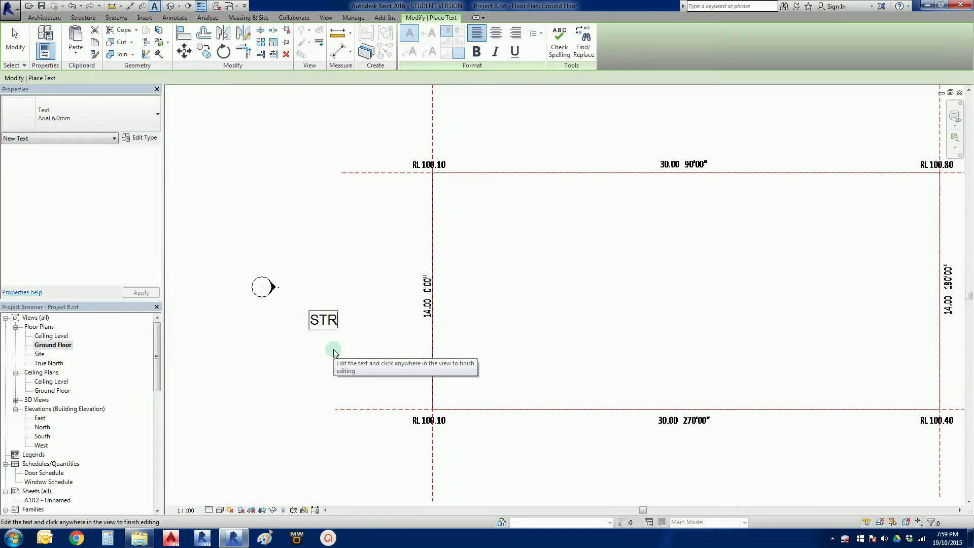
{"action": "type", "text": "EET SIDE"}
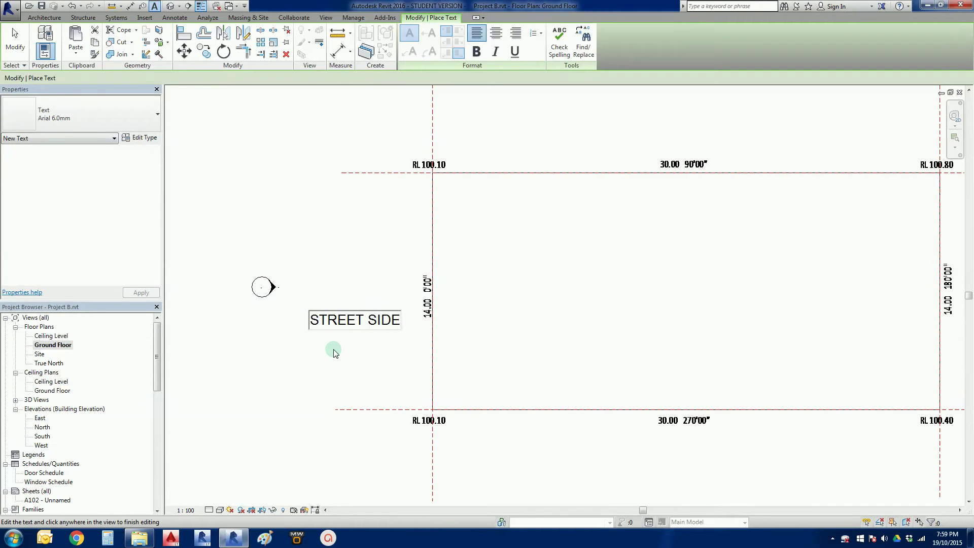
{"action": "left_click", "coordinate": [333, 352]}
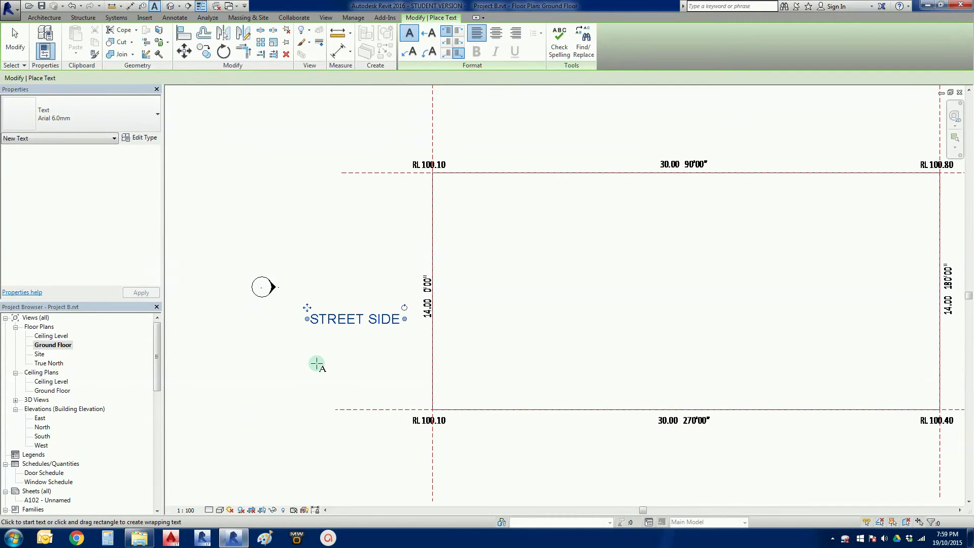
{"action": "key", "text": "Escape"}
- Rotate the STREET SIDE note to vertical and move it beside the left 14.00 boundary
{"action": "left_click", "coordinate": [355, 319]}
{"action": "left_click_drag", "start_coordinate": [404, 307], "coordinate": [342, 267]}
{"action": "left_click_drag", "start_coordinate": [344, 367], "coordinate": [323, 331]}
{"action": "left_click", "coordinate": [515, 350]}
{"action": "scroll", "coordinate": [524, 342], "scroll_direction": "down", "scroll_amount": 2}
{"action": "scroll", "coordinate": [358, 314], "scroll_direction": "up", "scroll_amount": 2}
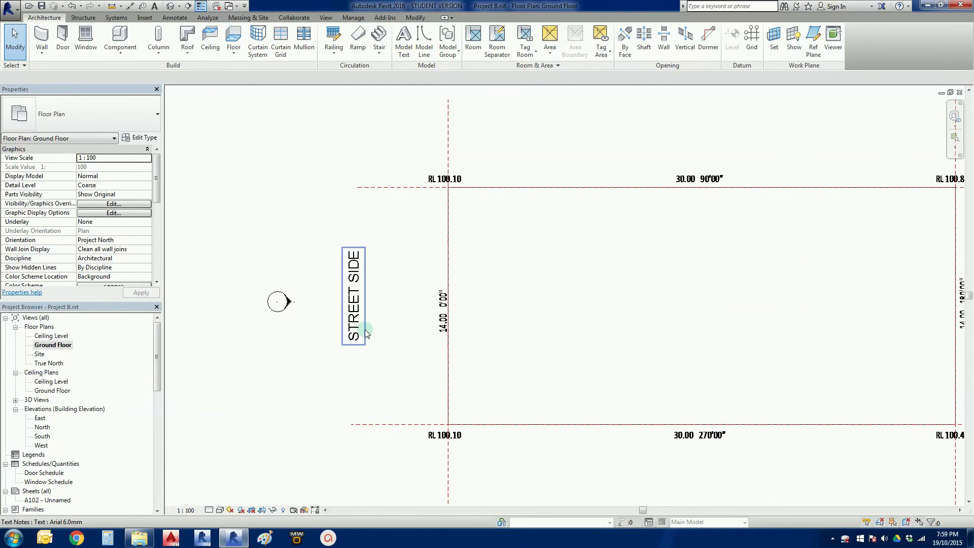
{"action": "scroll", "coordinate": [365, 331], "scroll_direction": "down", "scroll_amount": 2}
{"action": "scroll", "coordinate": [459, 330], "scroll_direction": "up", "scroll_amount": 2}
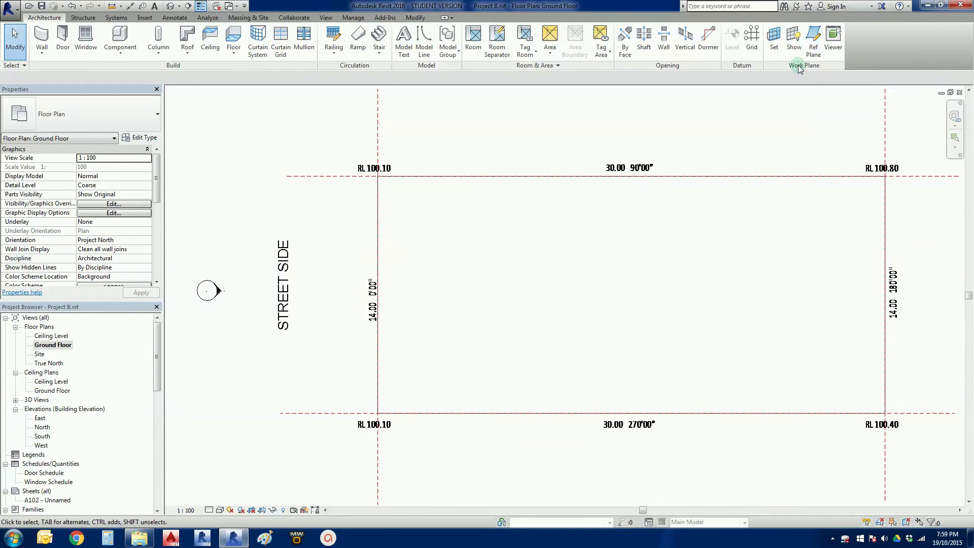
- Copy the left boundary reference plane 6000 mm to the right
{"action": "left_click", "coordinate": [378, 148]}
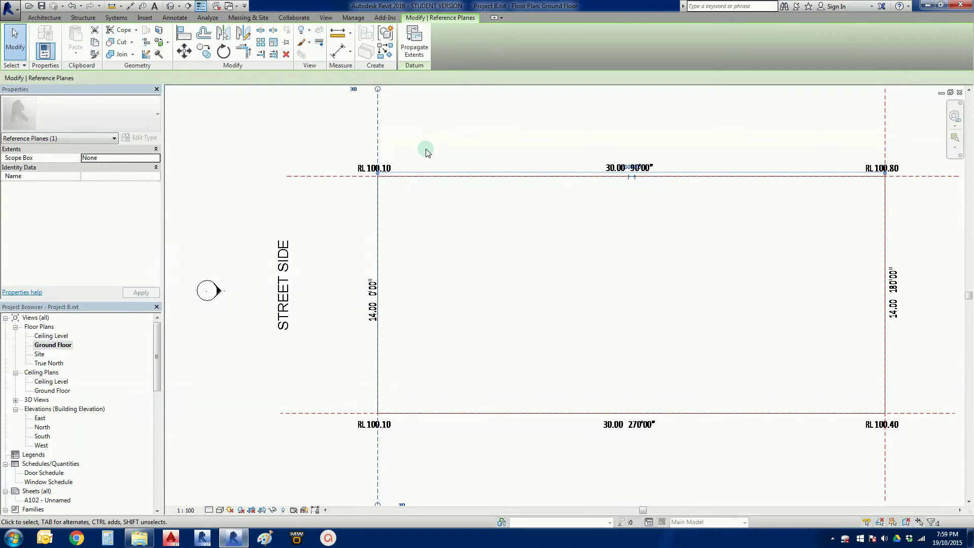
{"action": "left_click", "coordinate": [204, 52]}
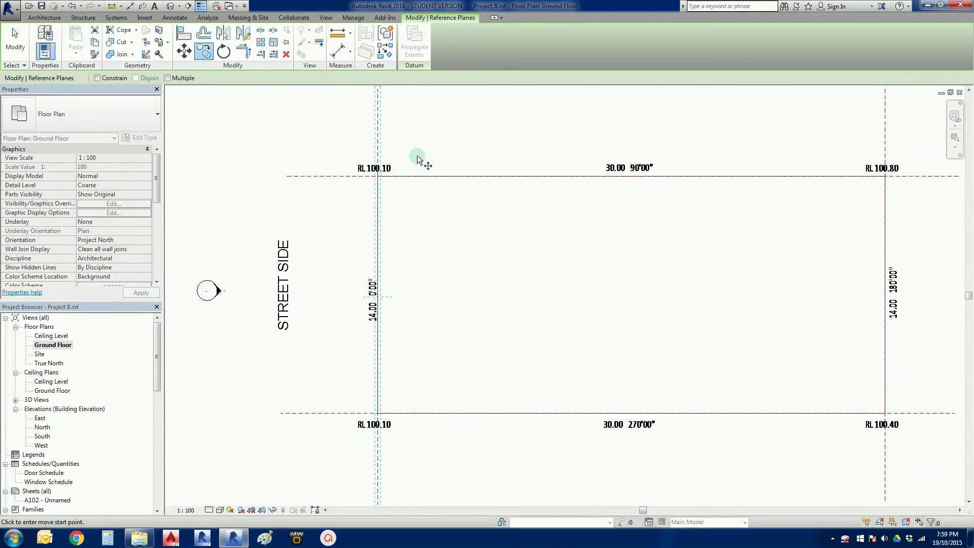
{"action": "left_click", "coordinate": [380, 141]}
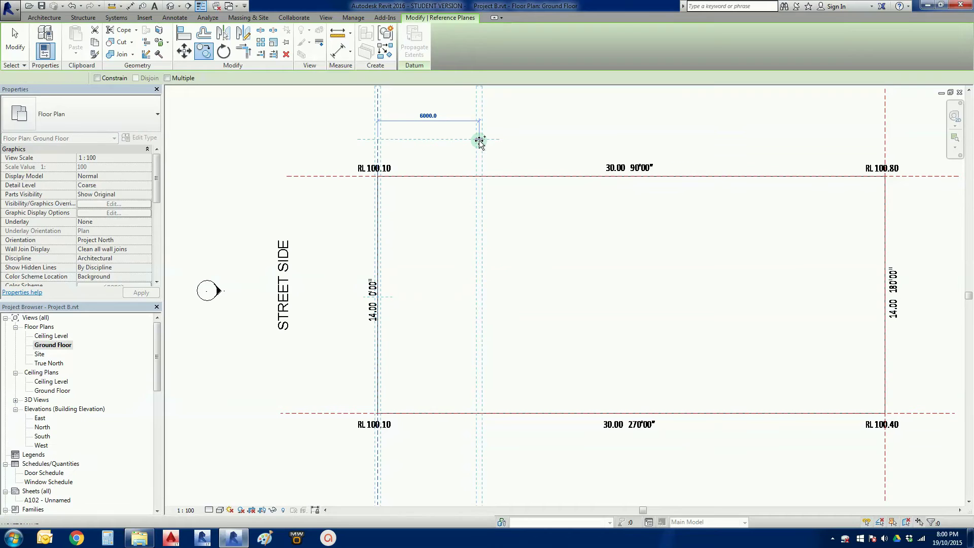
{"action": "left_click", "coordinate": [480, 141]}
{"action": "key", "text": "Escape"}
{"action": "scroll", "coordinate": [471, 256], "scroll_direction": "down", "scroll_amount": 2}
{"action": "scroll", "coordinate": [453, 294], "scroll_direction": "up", "scroll_amount": 1}
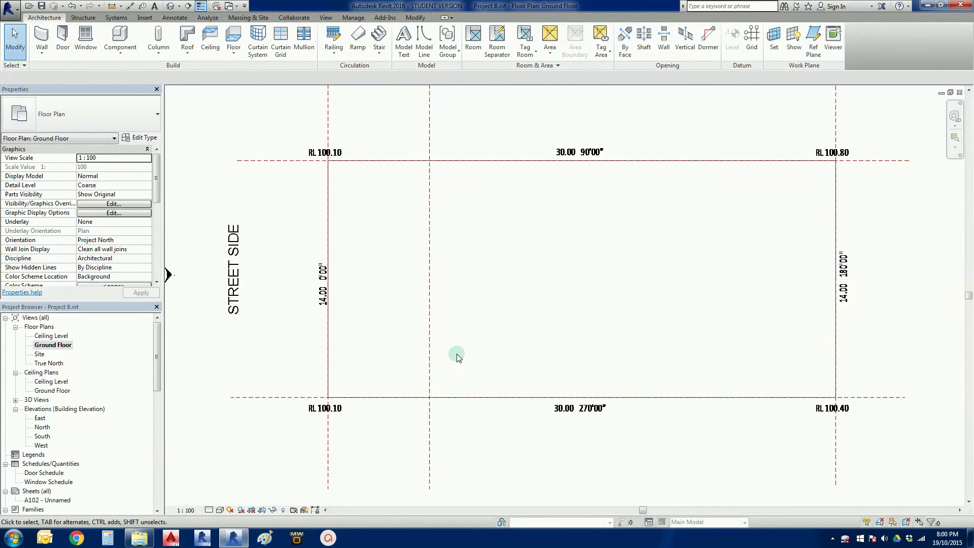
- Copy the 6000 mm vertical reference plane another 1000 mm to the right with CO
{"action": "middle_click_drag", "start_coordinate": [459, 366], "coordinate": [446, 338]}
{"action": "left_click", "coordinate": [411, 143]}
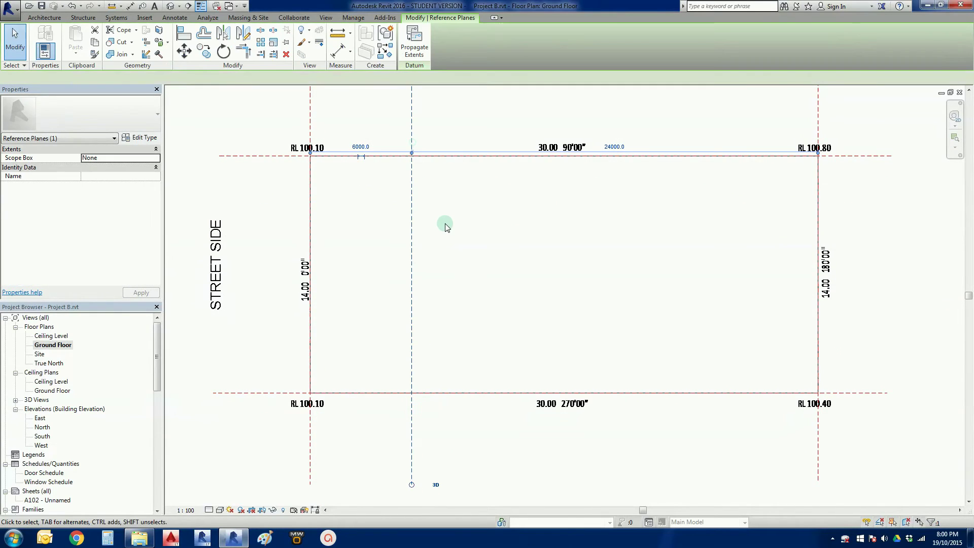
{"action": "key", "text": "c"}
{"action": "key", "text": "o"}
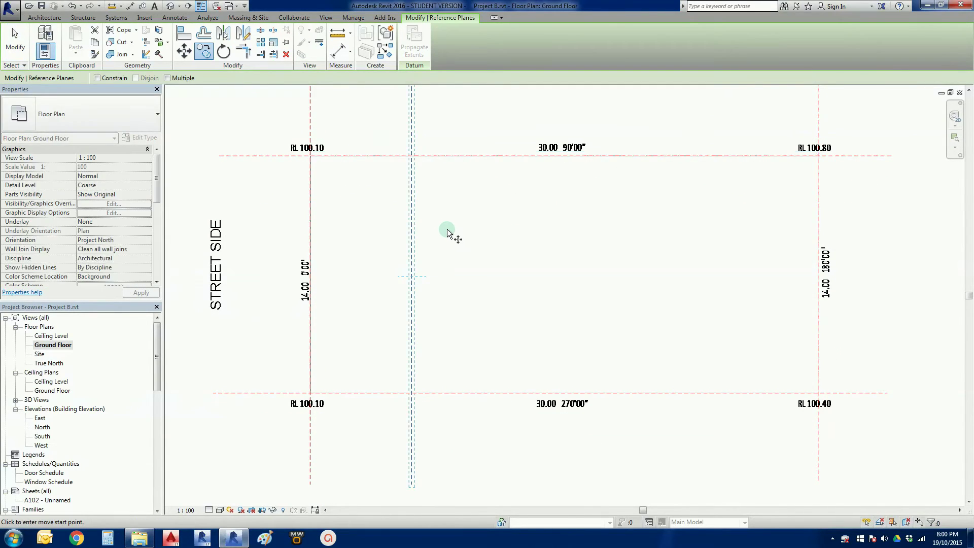
{"action": "left_click", "coordinate": [447, 228]}
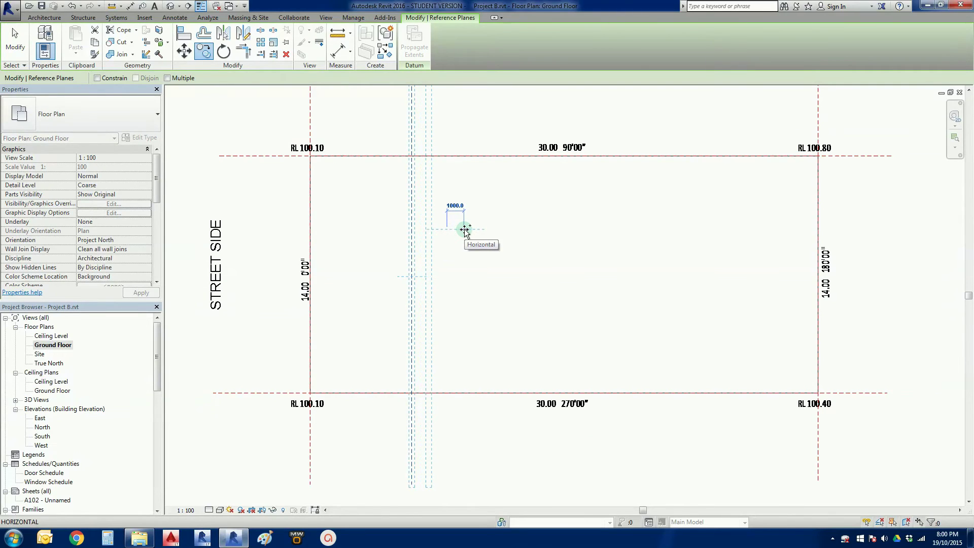
{"action": "left_click", "coordinate": [464, 229]}
{"action": "key", "text": "Escape"}
{"action": "key", "text": "Escape"}
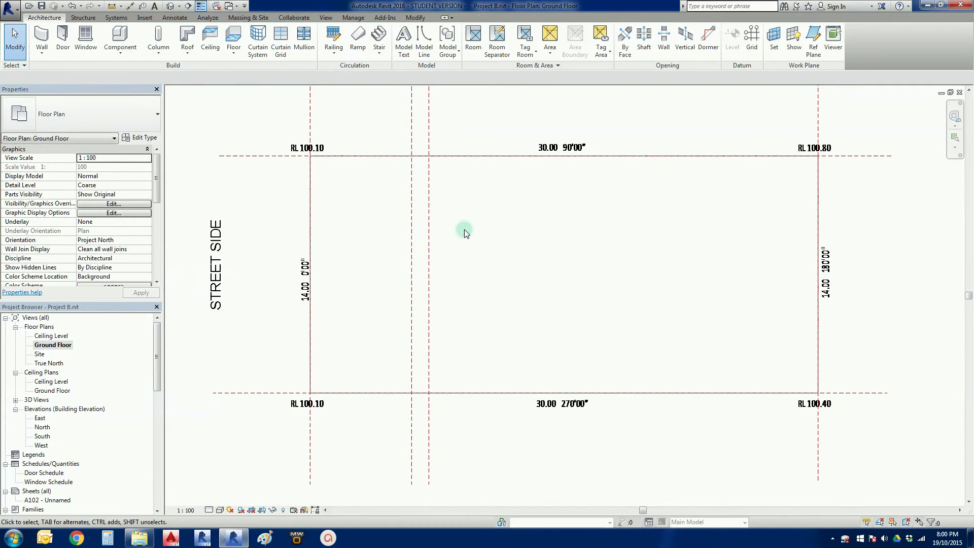
{"action": "middle_click_drag", "start_coordinate": [465, 259], "coordinate": [482, 266]}
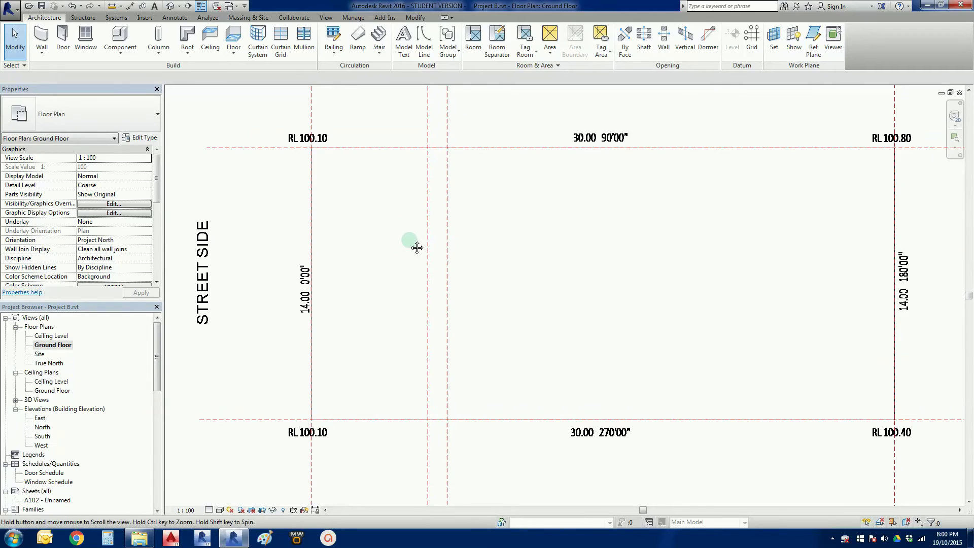
{"action": "scroll", "coordinate": [413, 244], "scroll_direction": "up", "scroll_amount": 1}
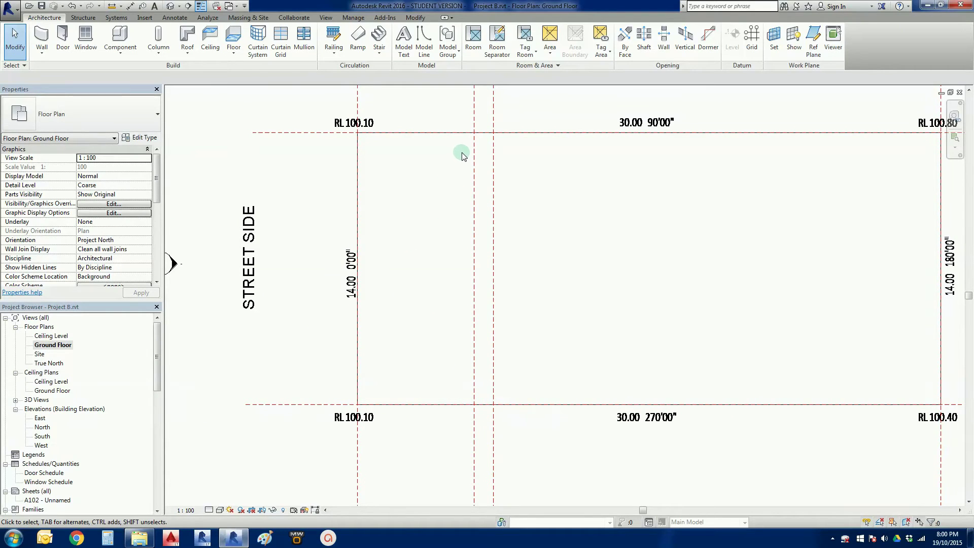
{"action": "middle_click_drag", "start_coordinate": [461, 155], "coordinate": [449, 166]}
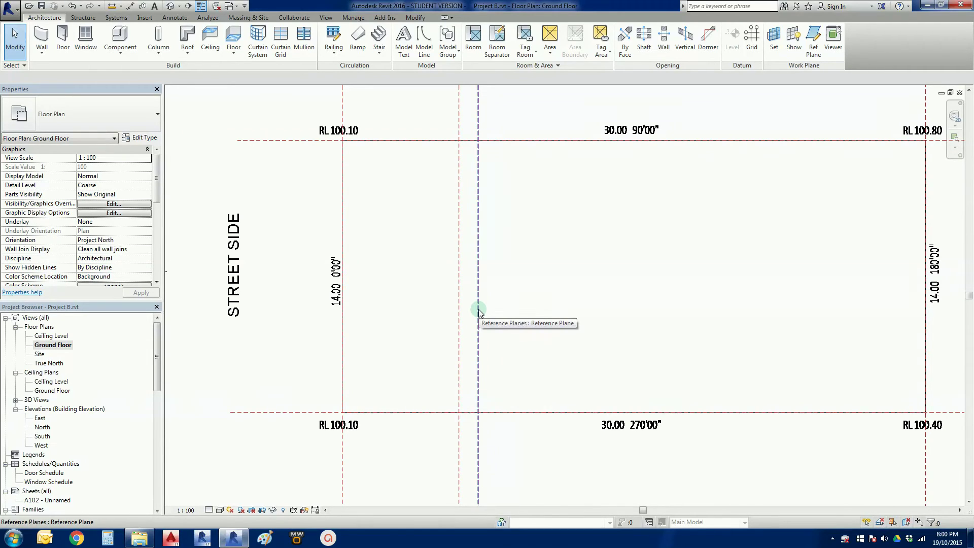
{"action": "scroll", "coordinate": [480, 307], "scroll_direction": "down", "scroll_amount": 4}
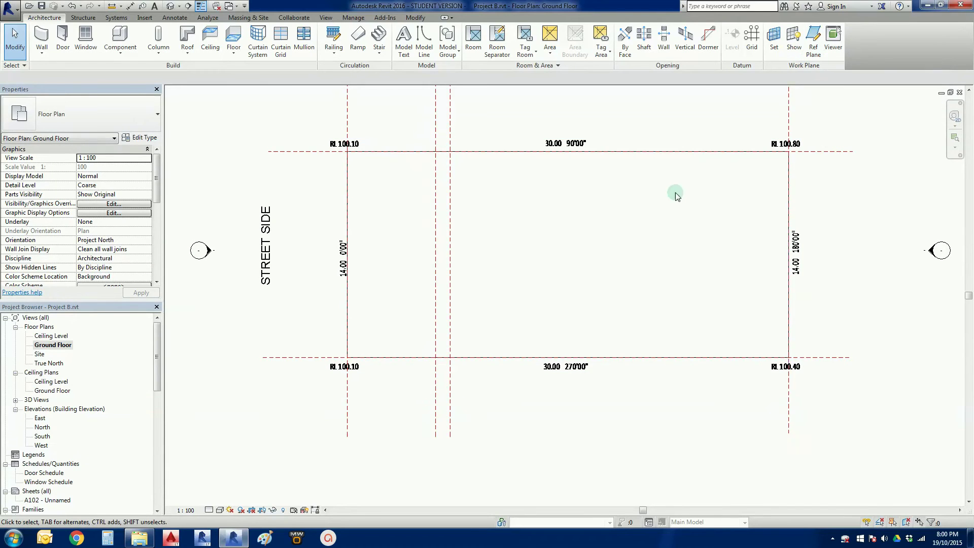
- Copy the 6000 mm vertical reference plane 13000 mm further right with CO
{"action": "middle_click_drag", "start_coordinate": [599, 236], "coordinate": [611, 275]}
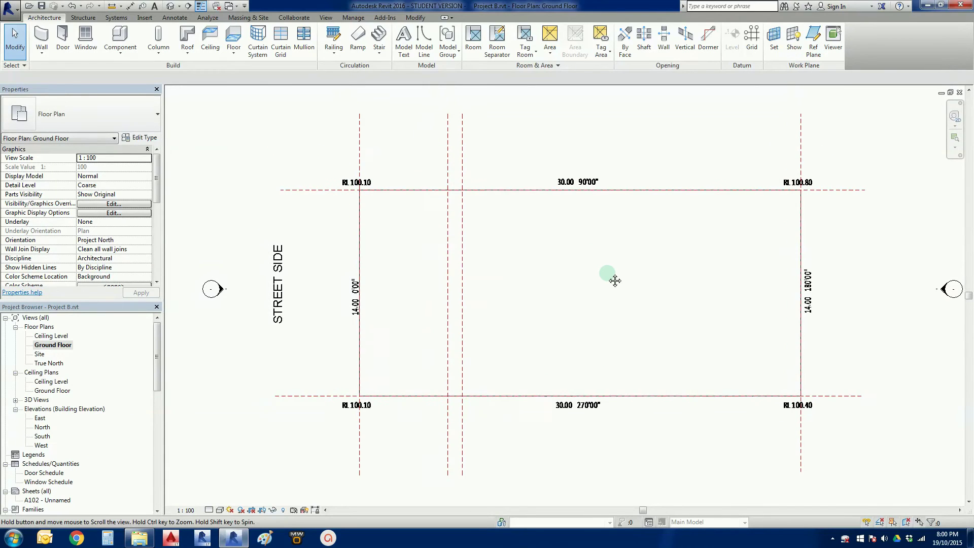
{"action": "left_click", "coordinate": [449, 170]}
{"action": "middle_click_drag", "start_coordinate": [575, 291], "coordinate": [582, 305]}
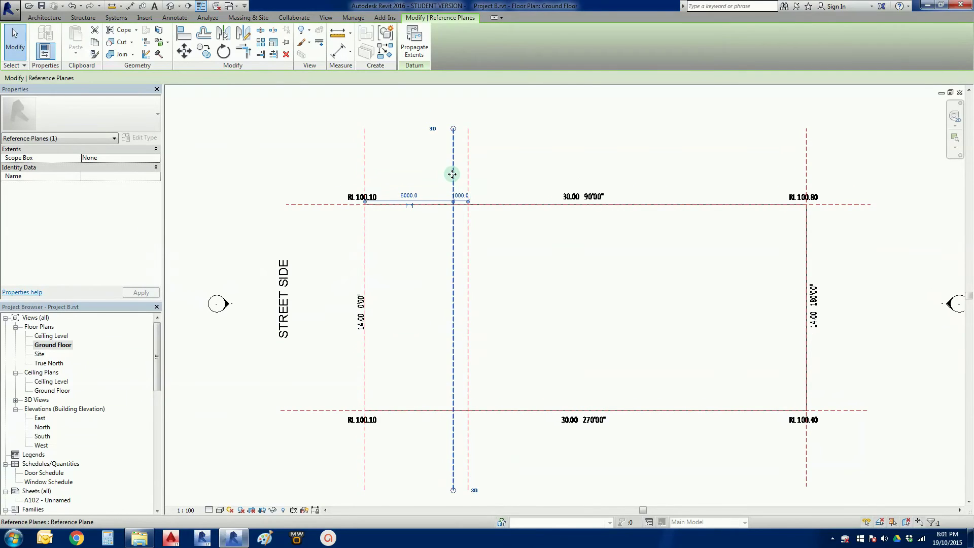
{"action": "key", "text": "c"}
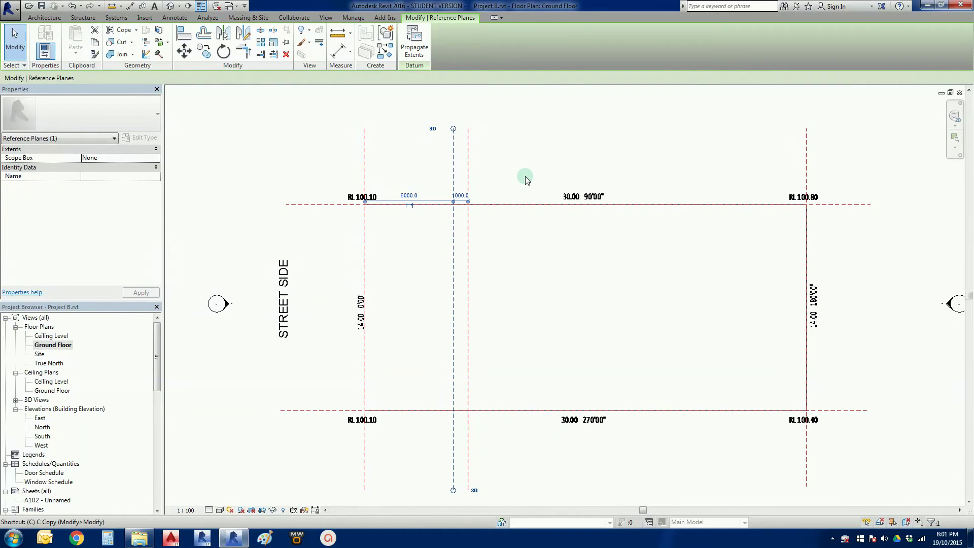
{"action": "key", "text": "o"}
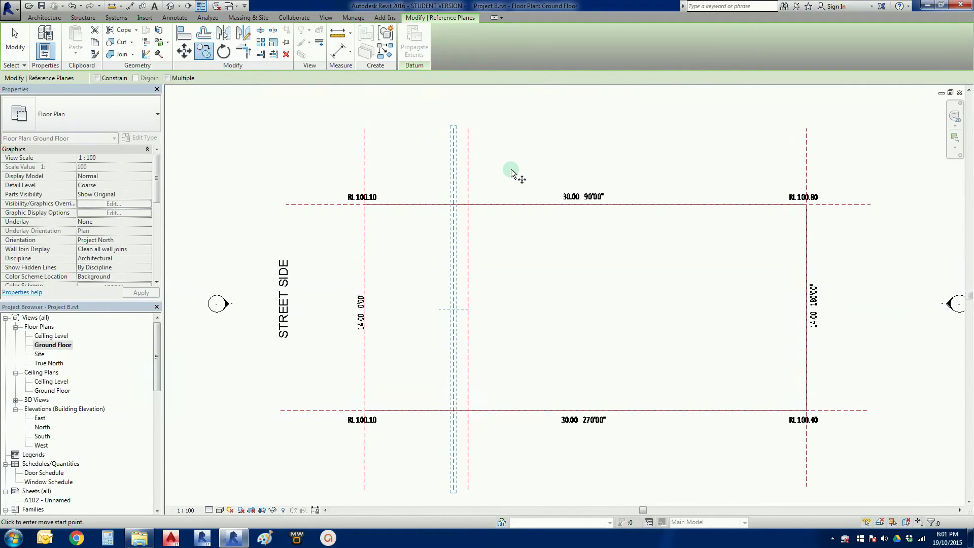
{"action": "left_click", "coordinate": [512, 168]}
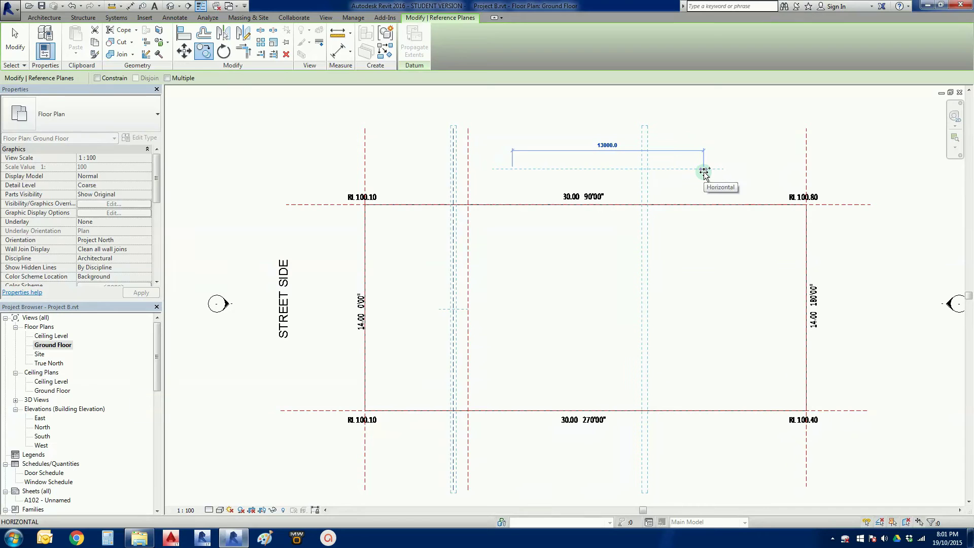
{"action": "left_click", "coordinate": [703, 172]}
{"action": "key", "text": "Escape"}
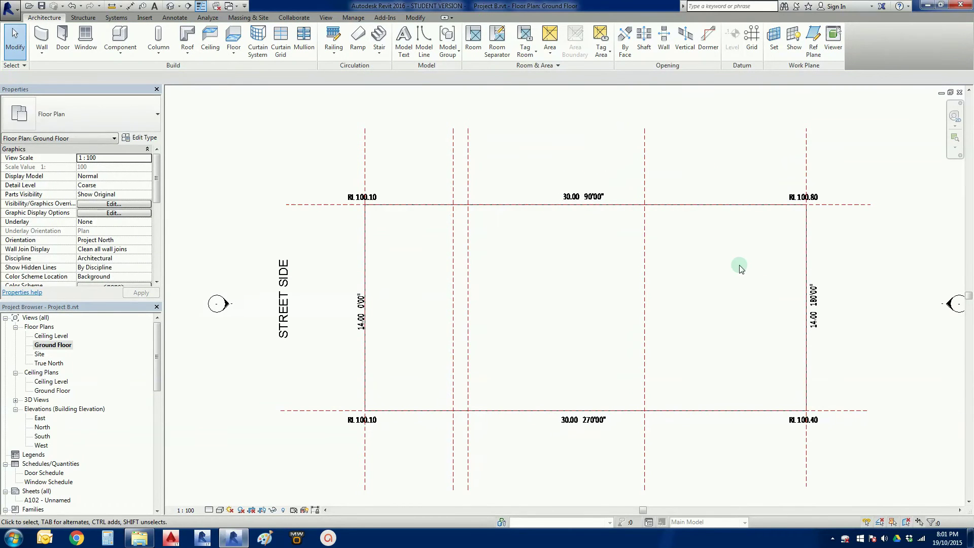
{"action": "middle_click_drag", "start_coordinate": [702, 284], "coordinate": [731, 245]}
{"action": "middle_click_drag", "start_coordinate": [607, 274], "coordinate": [586, 308]}
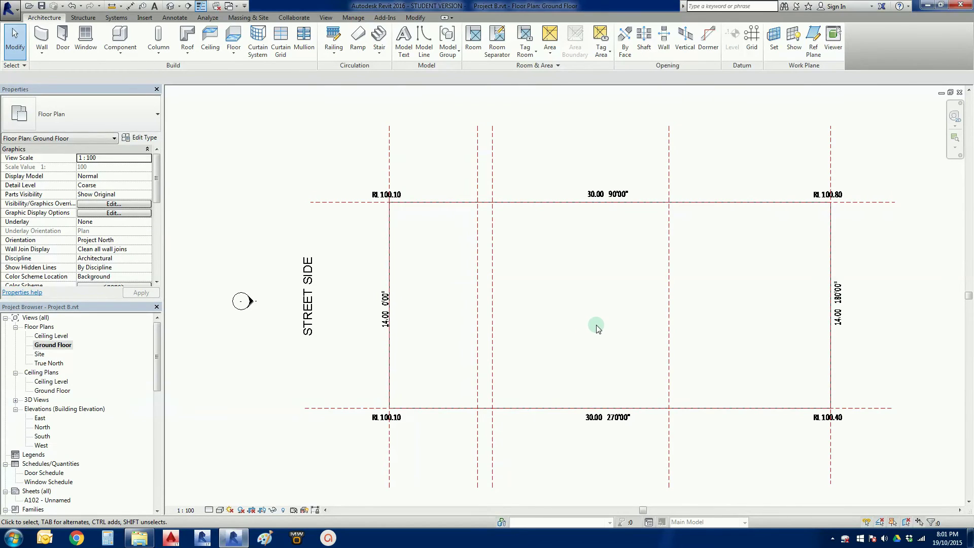
{"action": "middle_click_drag", "start_coordinate": [593, 326], "coordinate": [578, 305]}
{"action": "middle_click_drag", "start_coordinate": [661, 287], "coordinate": [620, 309]}
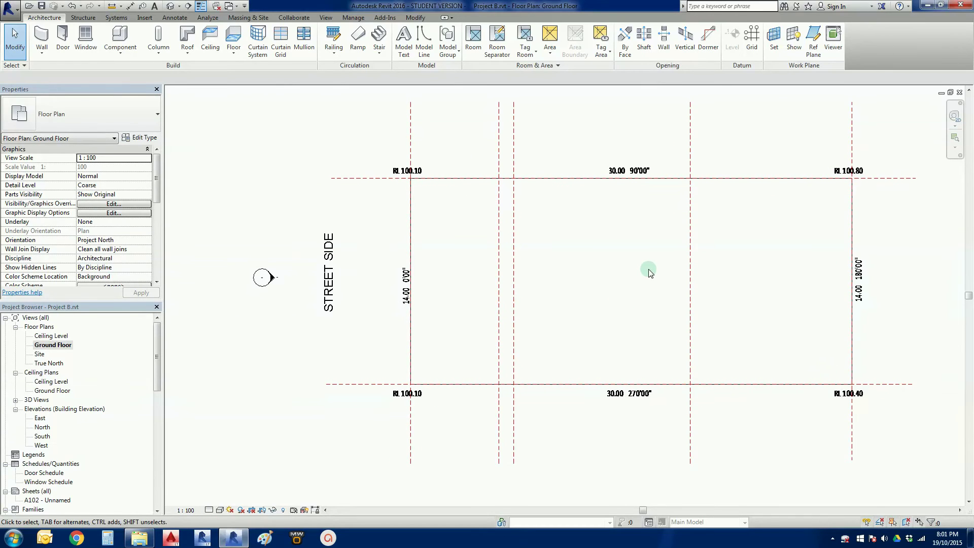
- Copy the top boundary reference plane 1000 mm downward
{"action": "left_click", "coordinate": [342, 179]}
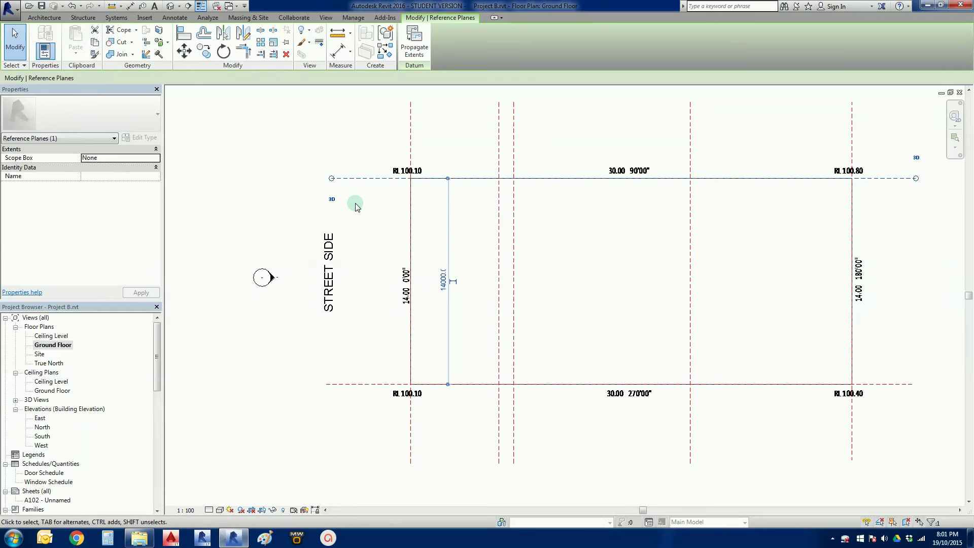
{"action": "key", "text": "c"}
{"action": "key", "text": "o"}
{"action": "left_click", "coordinate": [372, 206]}
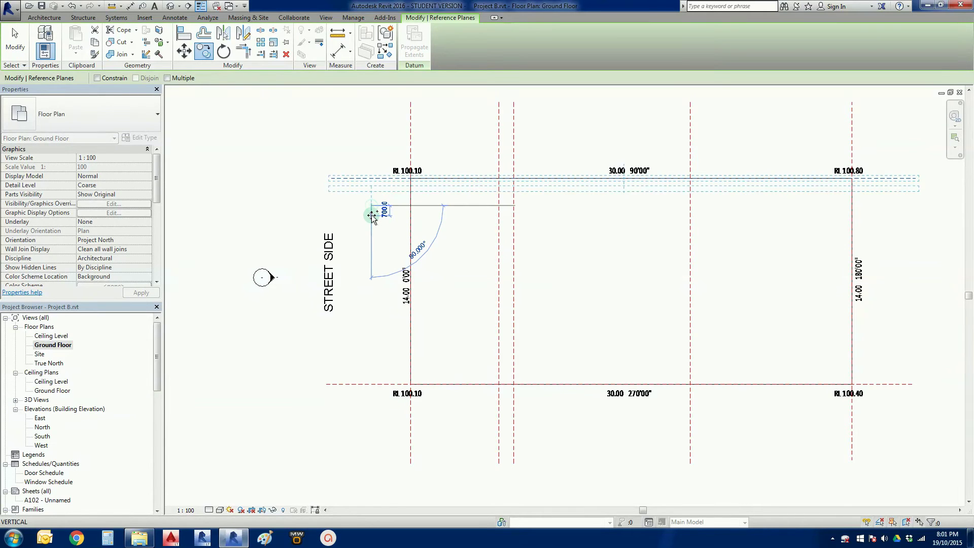
{"action": "type", "text": "4"}
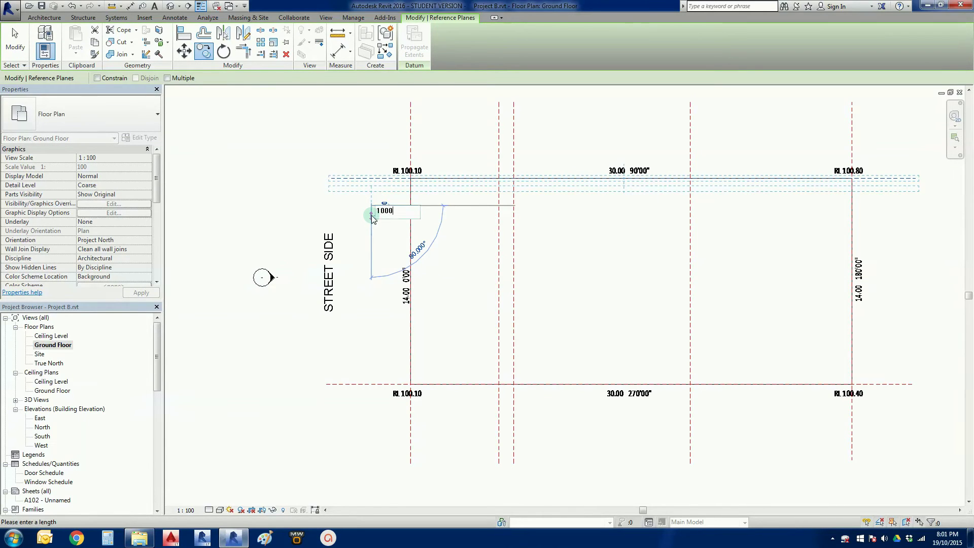
{"action": "type", "text": "000"}
{"action": "key", "text": "Return"}
{"action": "key", "text": "Escape"}
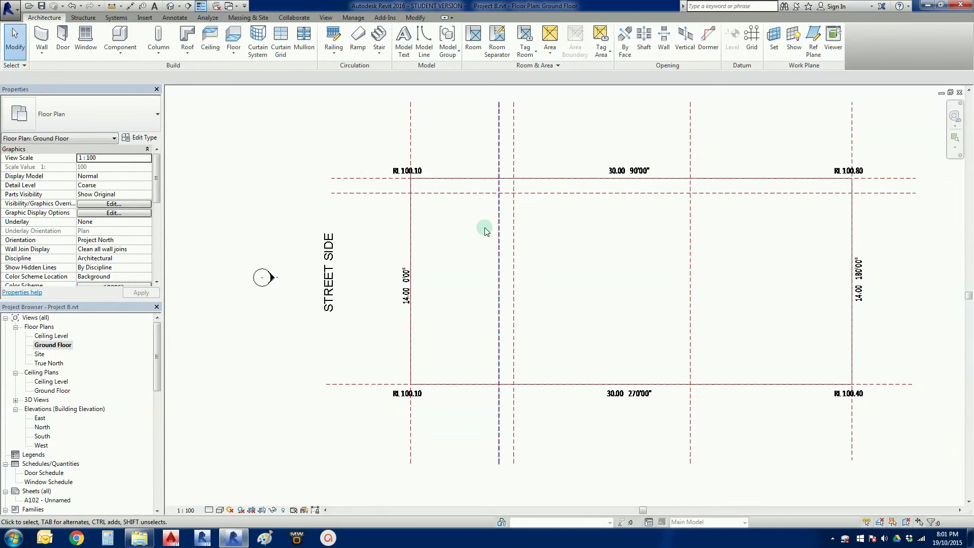
- Drag the top end of the vertical plane 1000 right of the first down to mid-site
{"action": "left_click", "coordinate": [514, 155]}
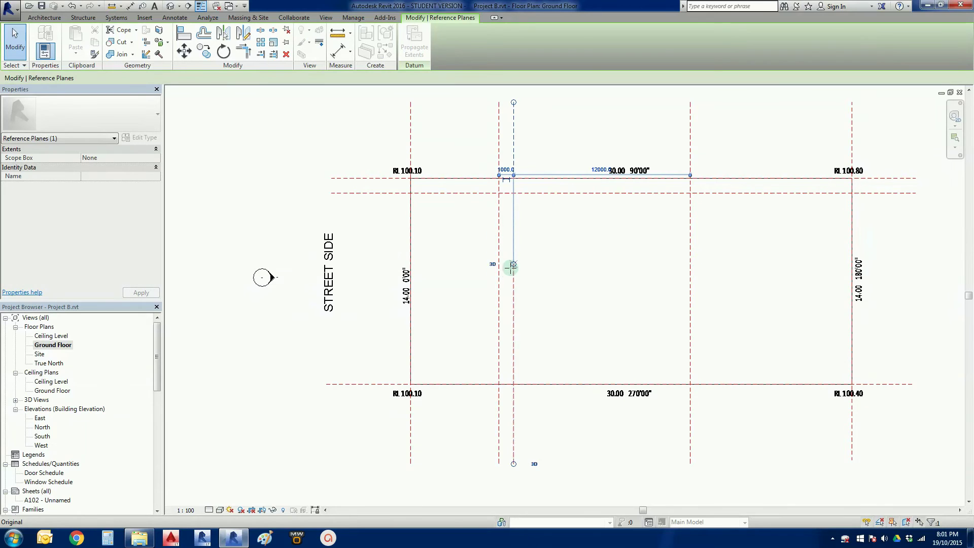
{"action": "left_click_drag", "start_coordinate": [512, 299], "coordinate": [513, 303]}
{"action": "left_click", "coordinate": [536, 296]}
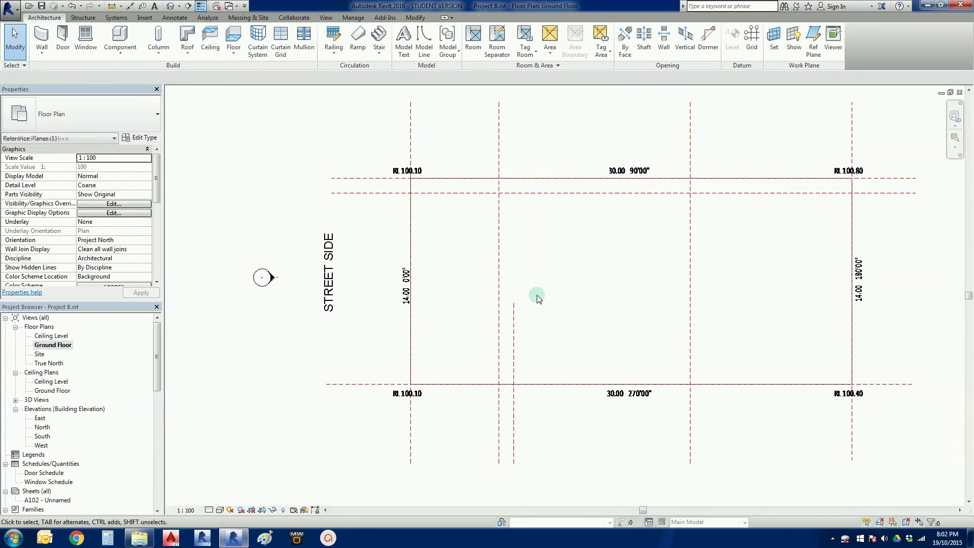
{"action": "scroll", "coordinate": [535, 296], "scroll_direction": "down", "scroll_amount": 1}
{"action": "middle_click_drag", "start_coordinate": [555, 292], "coordinate": [576, 263]}
{"action": "scroll", "coordinate": [580, 244], "scroll_direction": "up", "scroll_amount": 1}
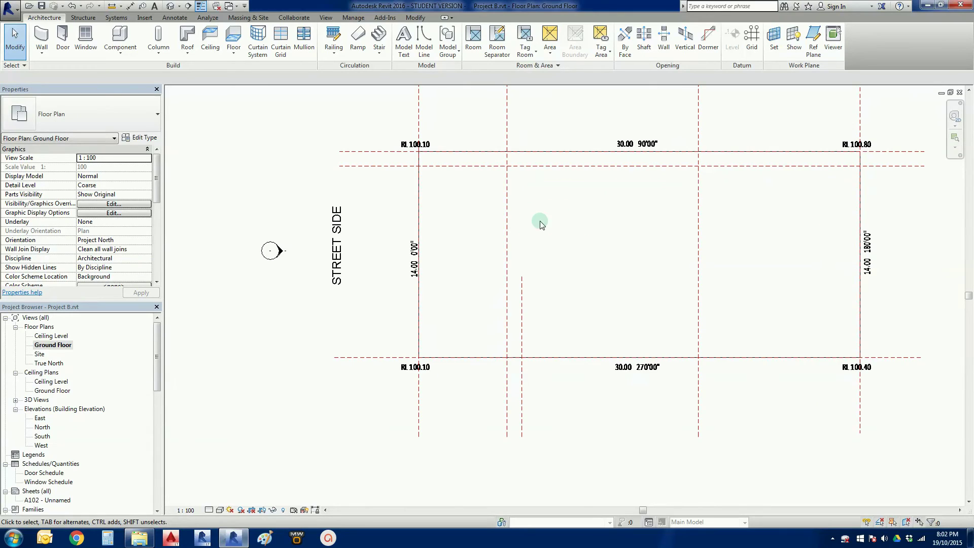
{"action": "middle_click_drag", "start_coordinate": [542, 230], "coordinate": [524, 220]}
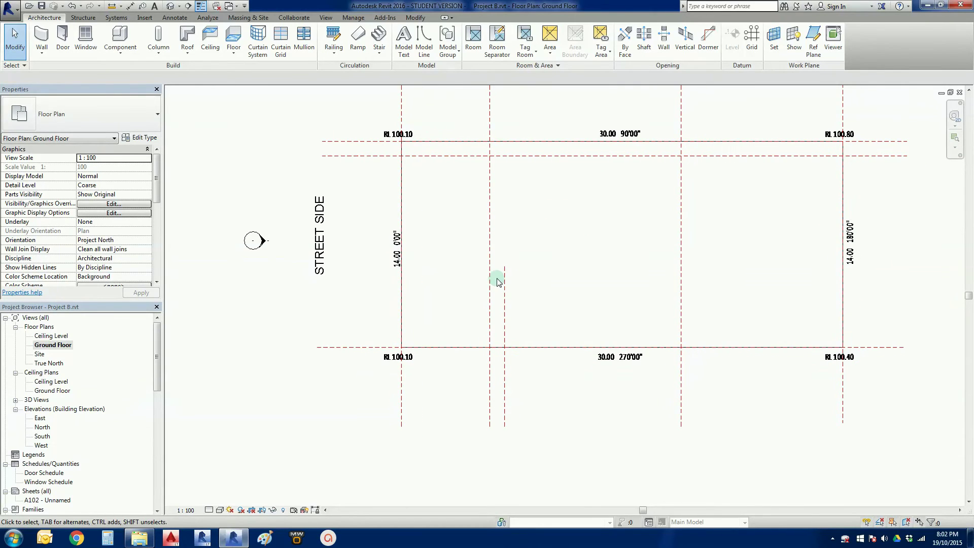
- Copy the bottom boundary reference plane 6500 upward with CO to form a new horizontal plane
{"action": "left_click", "coordinate": [357, 348]}
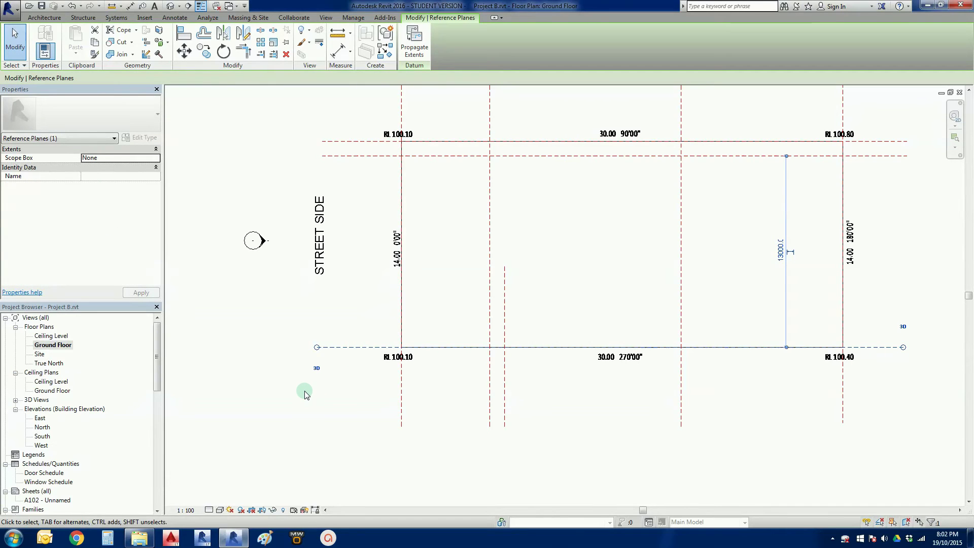
{"action": "key", "text": "c"}
{"action": "key", "text": "o"}
{"action": "left_click", "coordinate": [267, 350]}
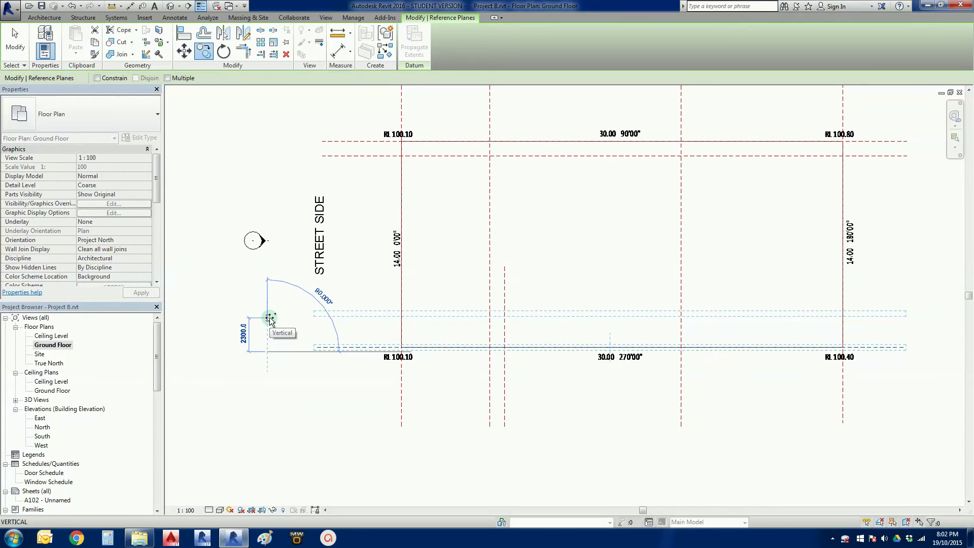
{"action": "type", "text": "6500"}
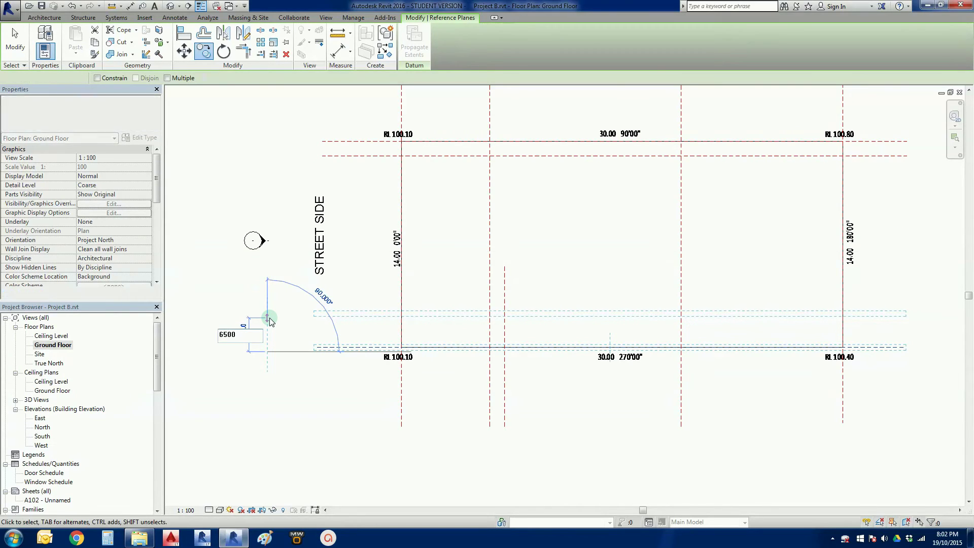
{"action": "key", "text": "Return"}
{"action": "left_click", "coordinate": [269, 318]}
{"action": "scroll", "coordinate": [501, 287], "scroll_direction": "up", "scroll_amount": 2}
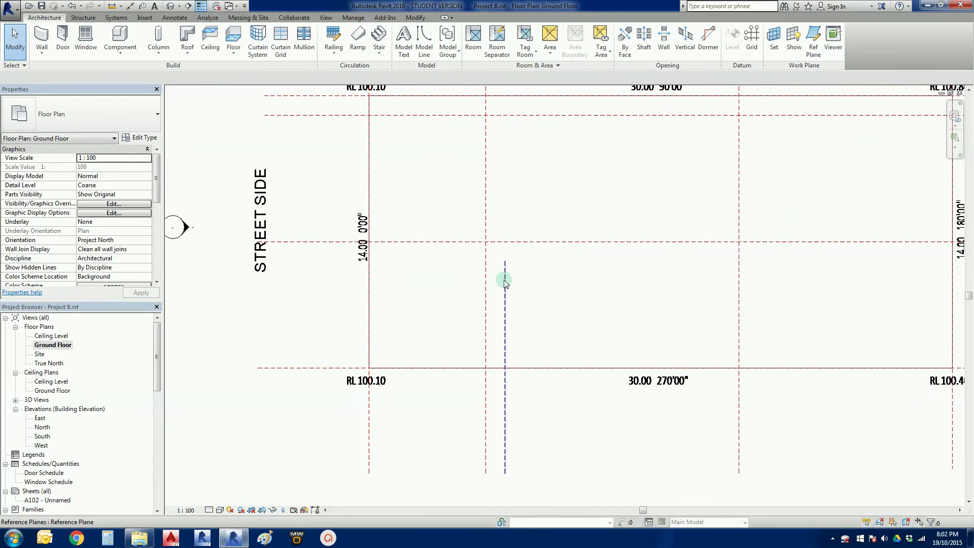
{"action": "left_click", "coordinate": [504, 286]}
{"action": "scroll", "coordinate": [496, 287], "scroll_direction": "up", "scroll_amount": 1}
{"action": "left_click_drag", "start_coordinate": [496, 287], "coordinate": [496, 261]}
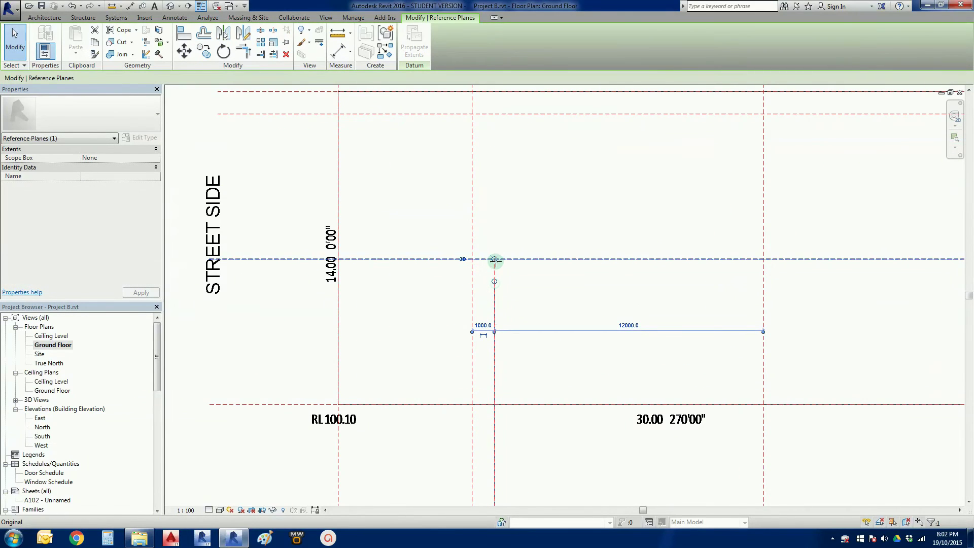
{"action": "left_click", "coordinate": [523, 289]}
{"action": "scroll", "coordinate": [523, 290], "scroll_direction": "down", "scroll_amount": 3}
{"action": "left_click", "coordinate": [478, 277]}
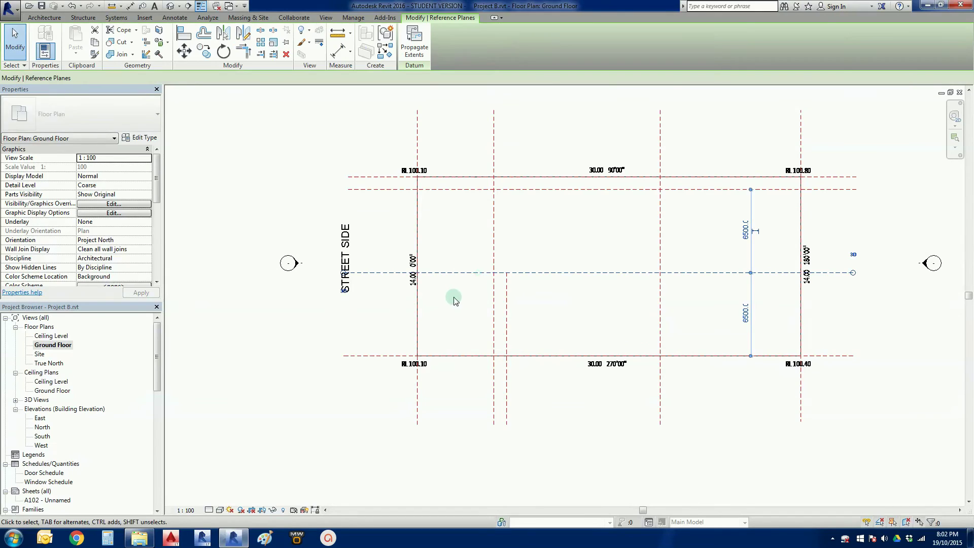
{"action": "left_click", "coordinate": [483, 304]}
{"action": "left_click", "coordinate": [493, 307]}
{"action": "left_click_drag", "start_coordinate": [494, 425], "coordinate": [493, 272]}
{"action": "left_click", "coordinate": [482, 311]}
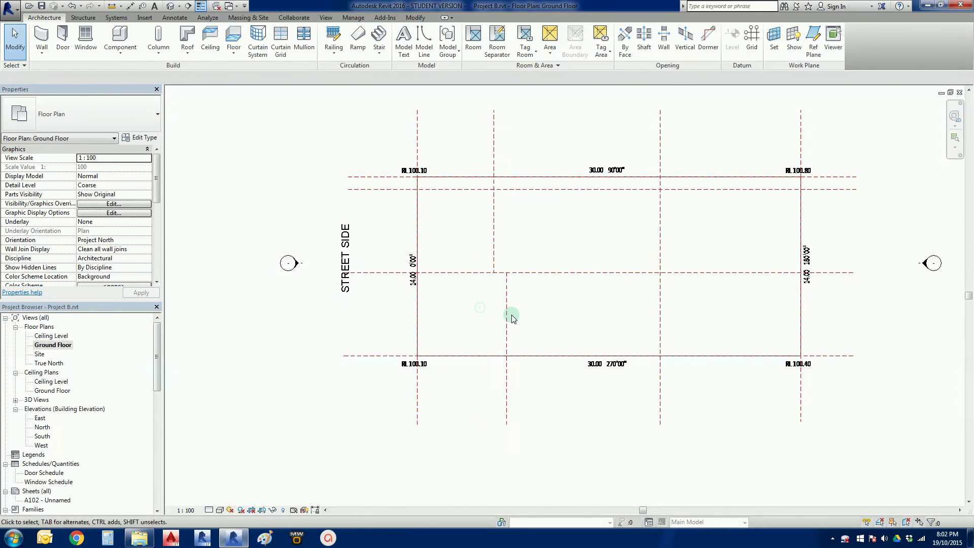
{"action": "scroll", "coordinate": [502, 330], "scroll_direction": "up", "scroll_amount": 2}
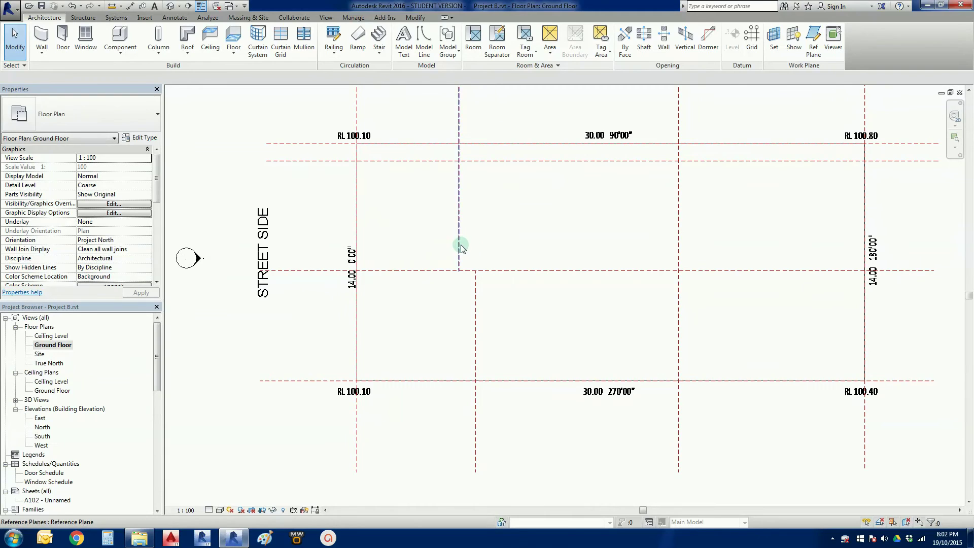
{"action": "scroll", "coordinate": [465, 316], "scroll_direction": "down", "scroll_amount": 3}
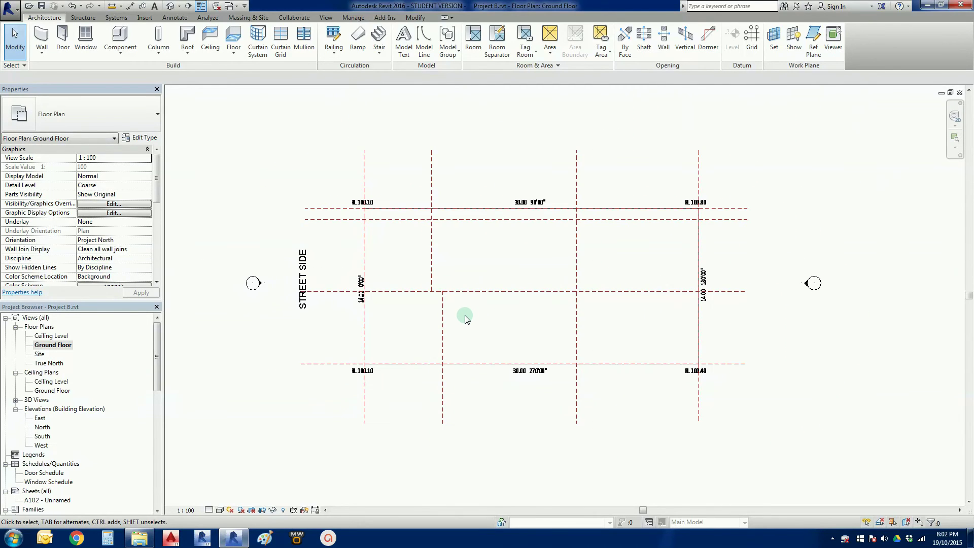
{"action": "scroll", "coordinate": [466, 317], "scroll_direction": "up", "scroll_amount": 1}
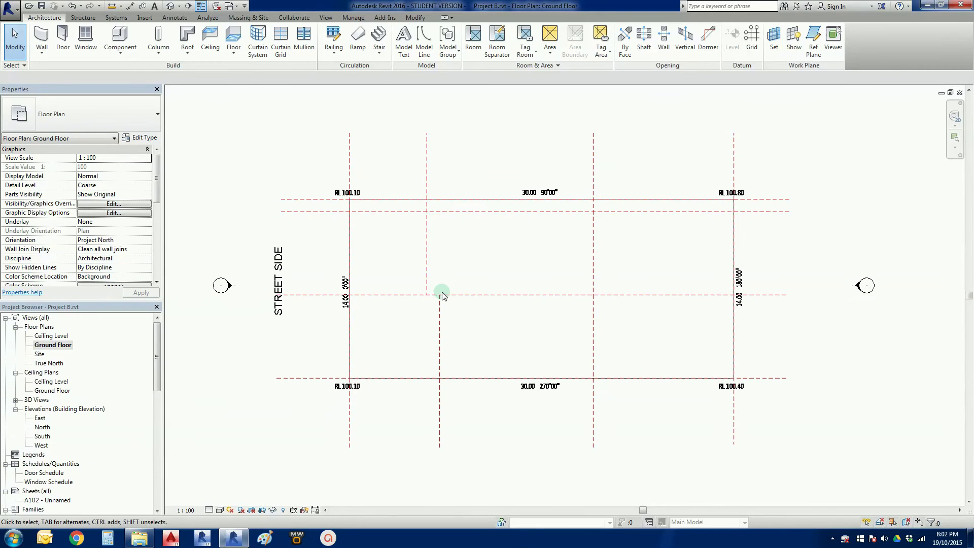
{"action": "scroll", "coordinate": [437, 348], "scroll_direction": "up", "scroll_amount": 1}
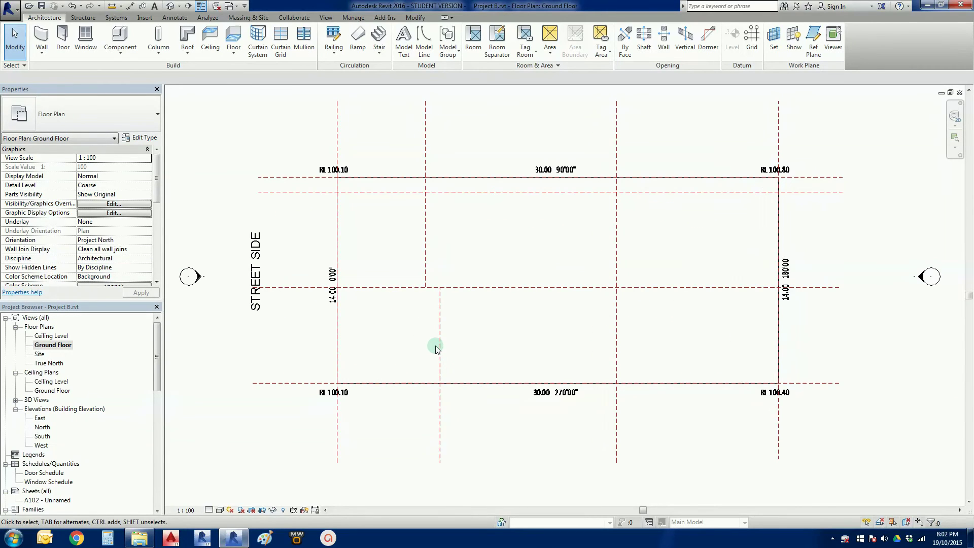
{"action": "middle_click_drag", "start_coordinate": [411, 341], "coordinate": [437, 352]}
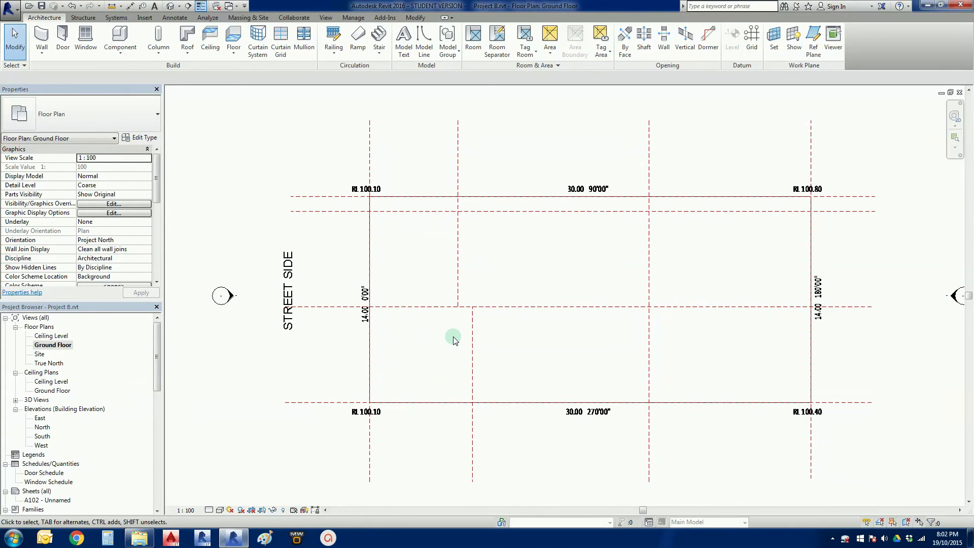
- Measure between the reference planes to confirm the 6500 gap
{"action": "left_click", "coordinate": [112, 9]}
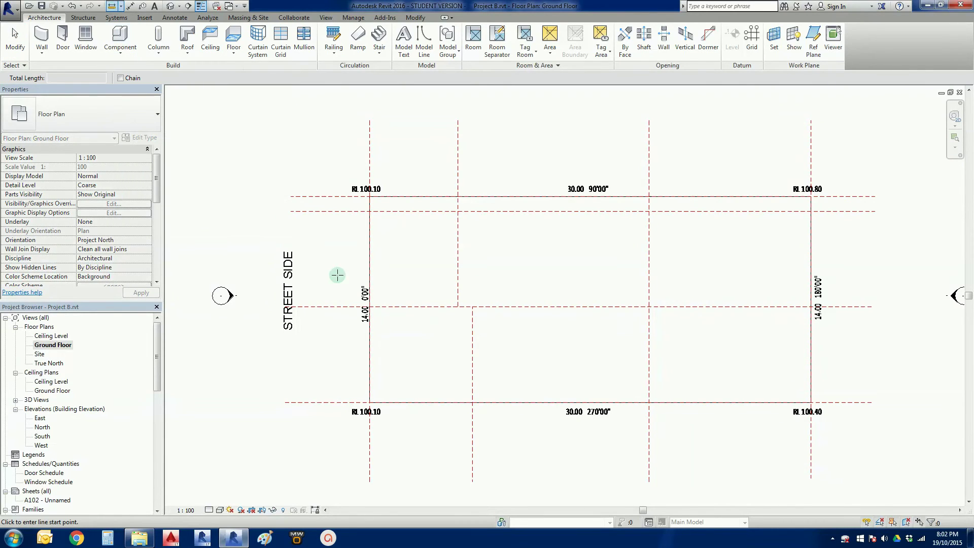
{"action": "left_click", "coordinate": [458, 306]}
{"action": "left_click", "coordinate": [458, 212]}
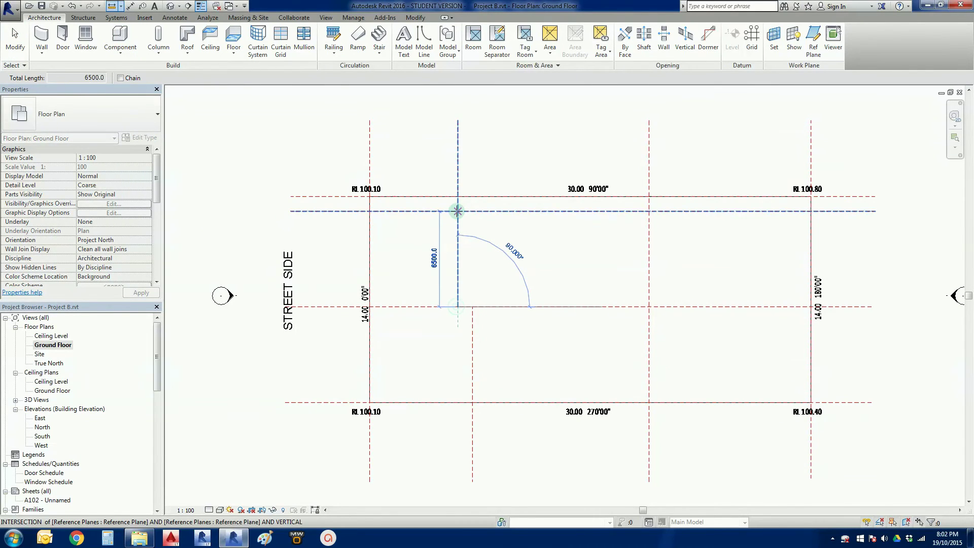
{"action": "key", "text": "Escape"}
{"action": "key", "text": "Escape"}
{"action": "scroll", "coordinate": [512, 355], "scroll_direction": "down", "scroll_amount": 1}
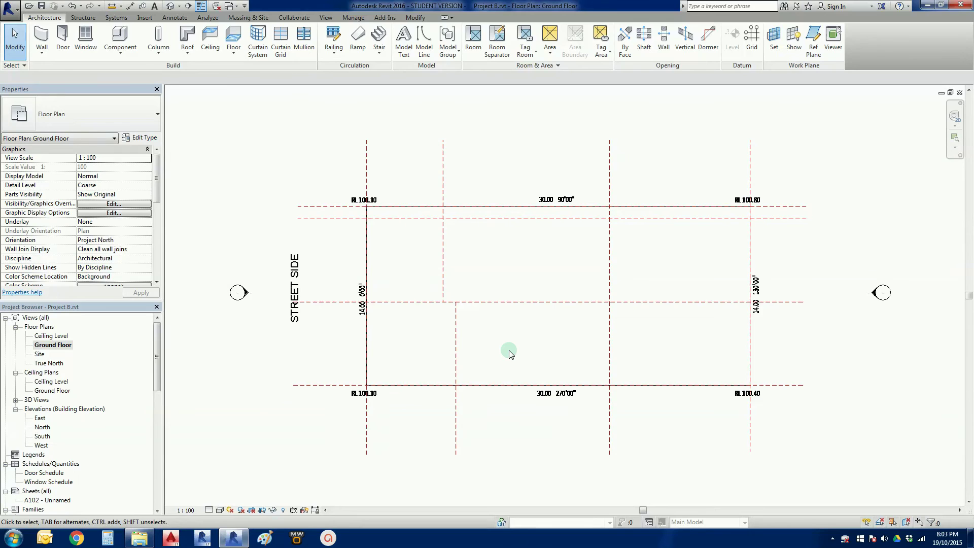
{"action": "scroll", "coordinate": [508, 345], "scroll_direction": "up", "scroll_amount": 3}
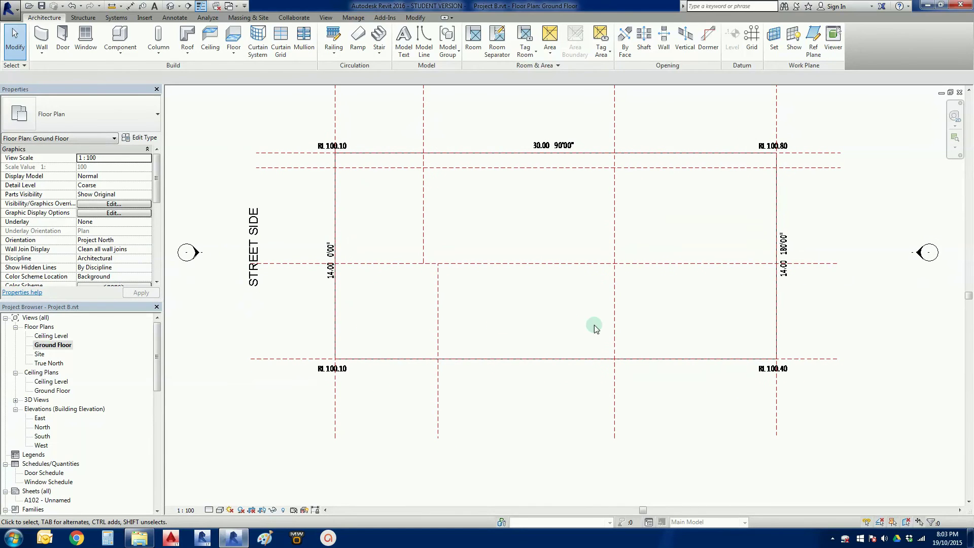
- Drag the lower end of the full-height interior vertical plane up to the 6500 horizontal plane
{"action": "left_click", "coordinate": [615, 327]}
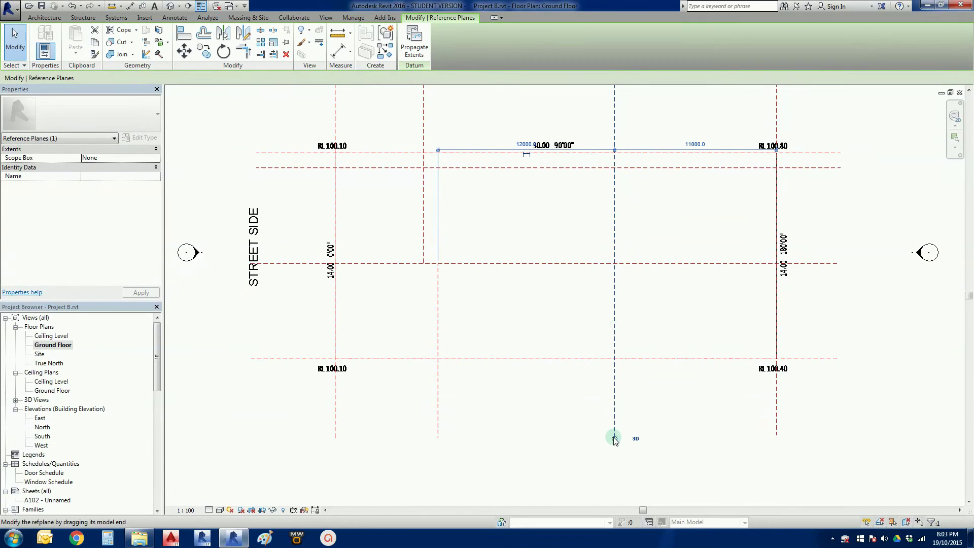
{"action": "left_click_drag", "start_coordinate": [614, 439], "coordinate": [615, 264]}
{"action": "left_click", "coordinate": [566, 301]}
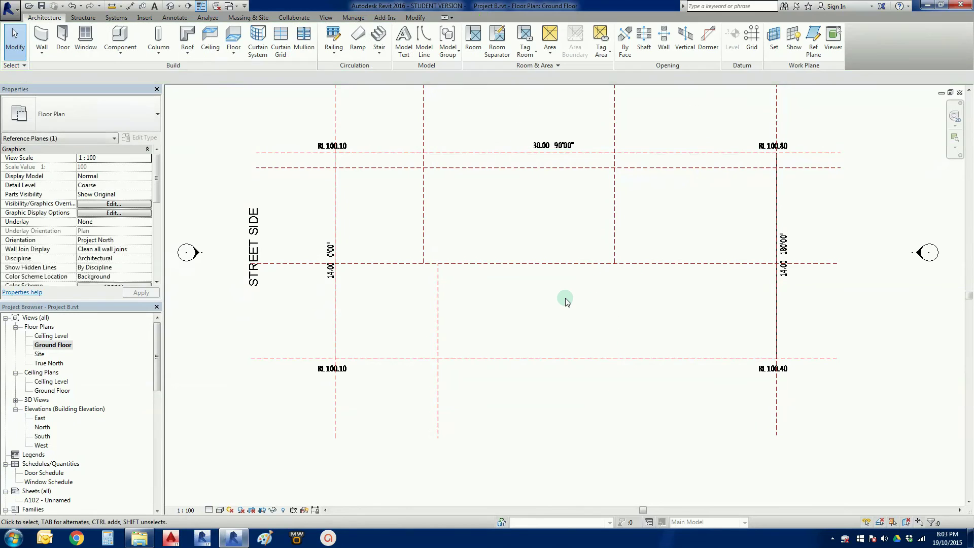
{"action": "middle_click_drag", "start_coordinate": [567, 302], "coordinate": [576, 345]}
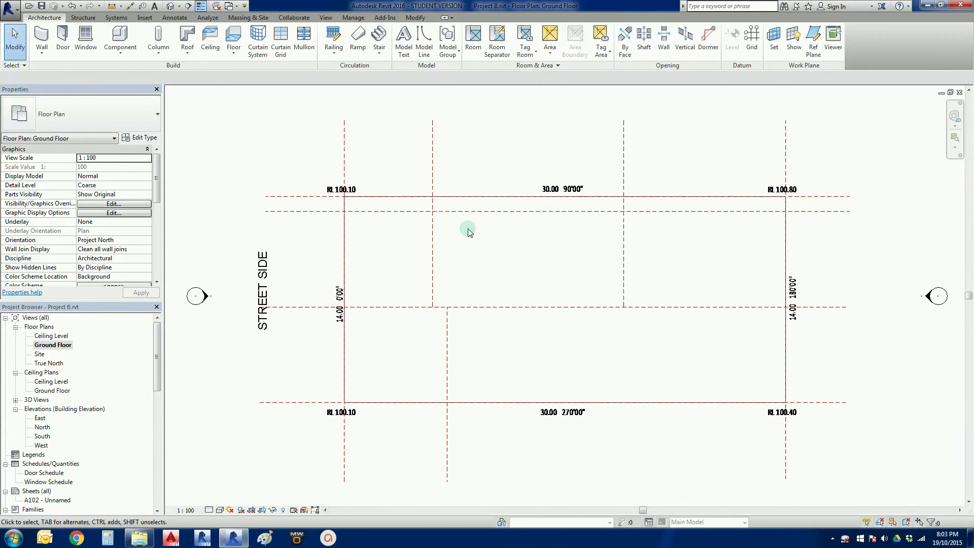
{"action": "middle_click_drag", "start_coordinate": [548, 350], "coordinate": [539, 318]}
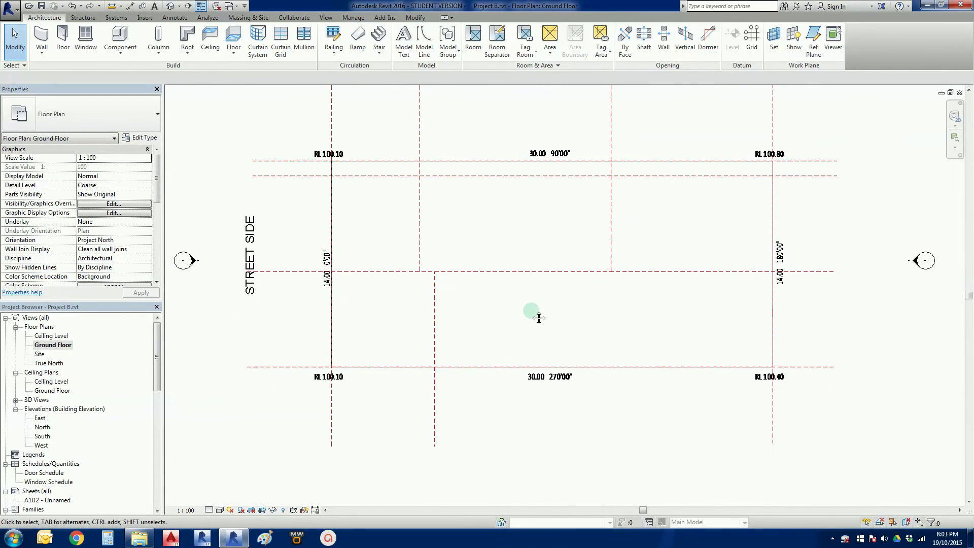
- Start copying the lower interior vertical plane, then cancel after mistakenly entering 5
{"action": "left_click", "coordinate": [437, 330]}
{"action": "key", "text": "c"}
{"action": "key", "text": "o"}
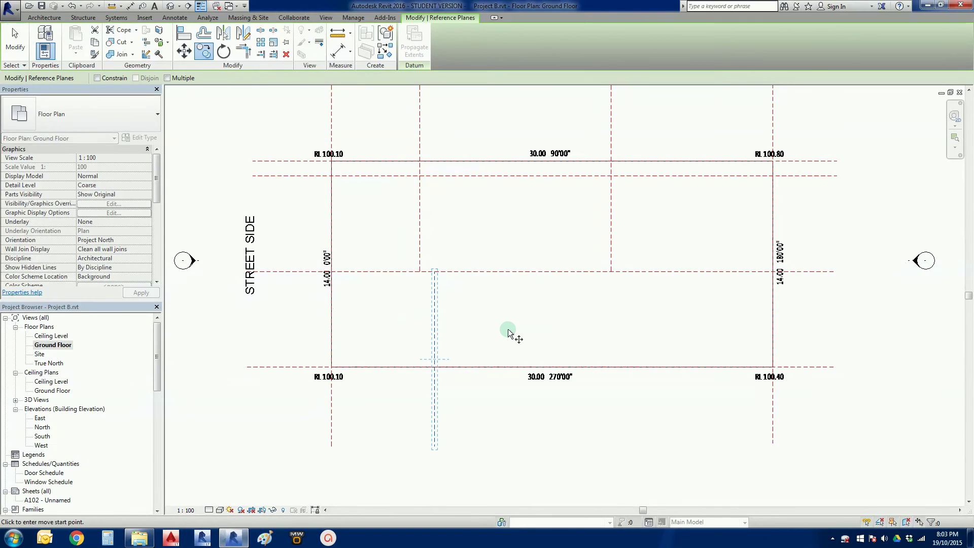
{"action": "left_click", "coordinate": [508, 329]}
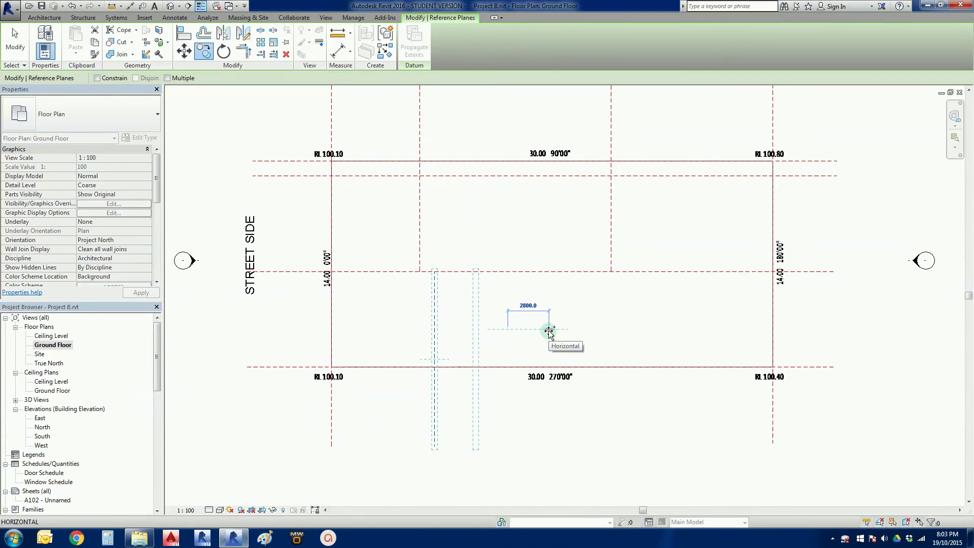
{"action": "type", "text": "5"}
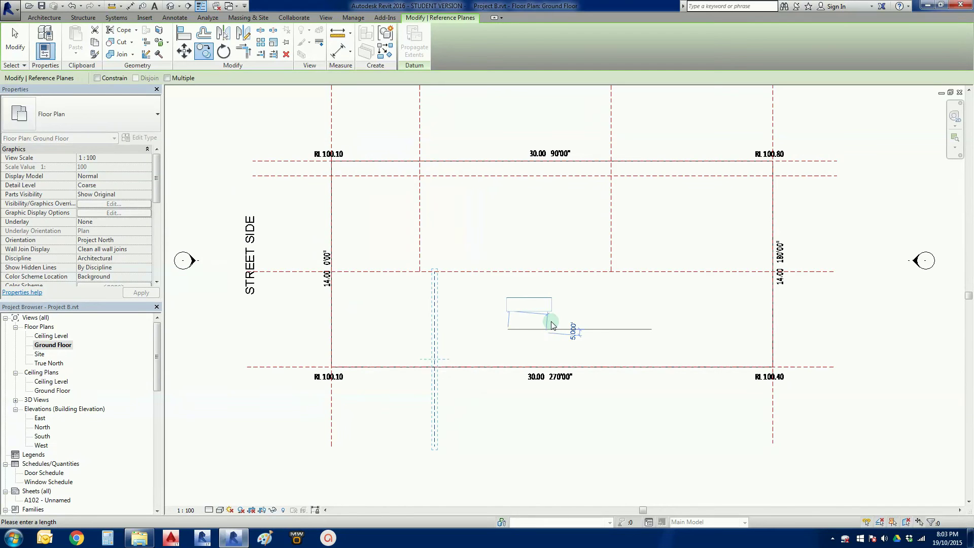
{"action": "key", "text": "Escape"}
{"action": "key", "text": "Escape"}
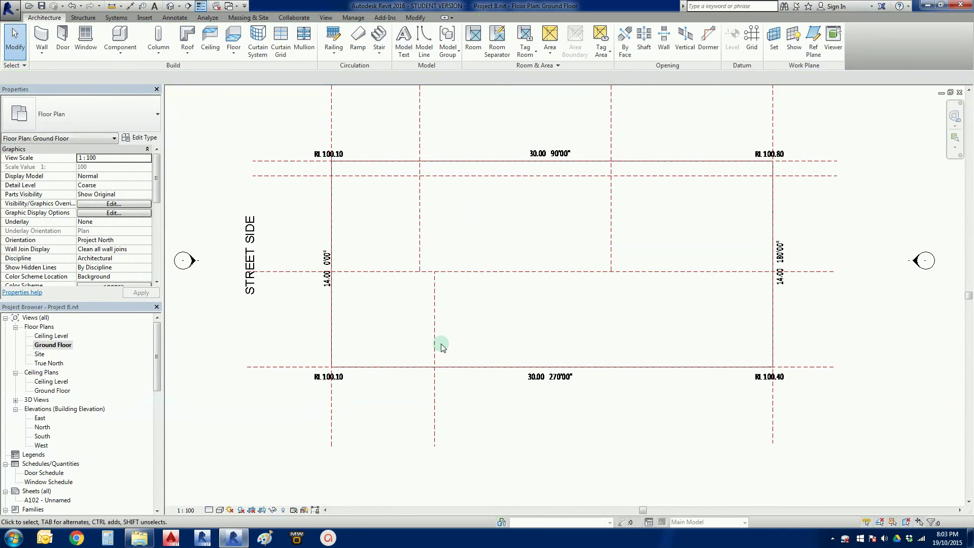
- Copy the lower interior vertical reference plane 6500 to the right with CO
{"action": "left_click", "coordinate": [435, 341]}
{"action": "key", "text": "c"}
{"action": "key", "text": "o"}
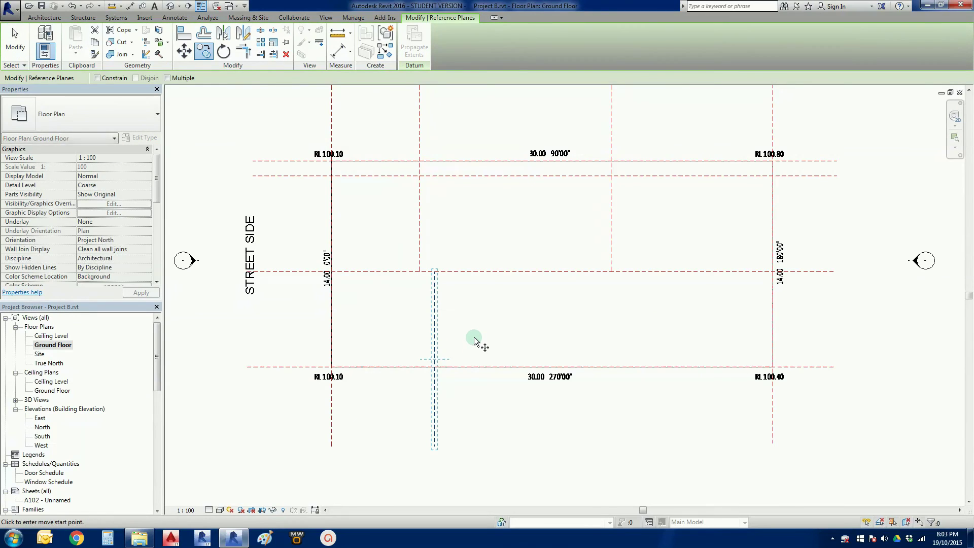
{"action": "left_click", "coordinate": [473, 337]}
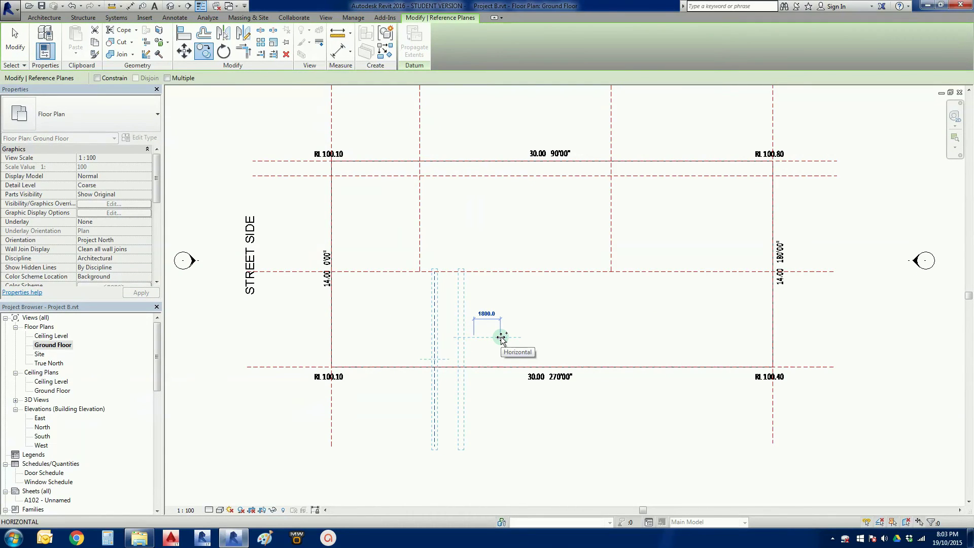
{"action": "type", "text": "6"}
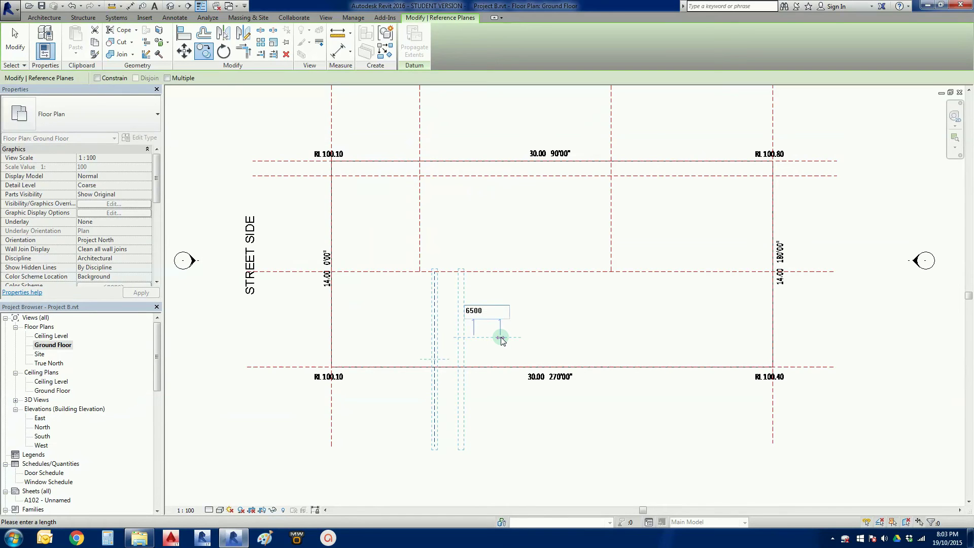
{"action": "type", "text": "500"}
{"action": "key", "text": "Return"}
{"action": "left_click", "coordinate": [501, 339]}
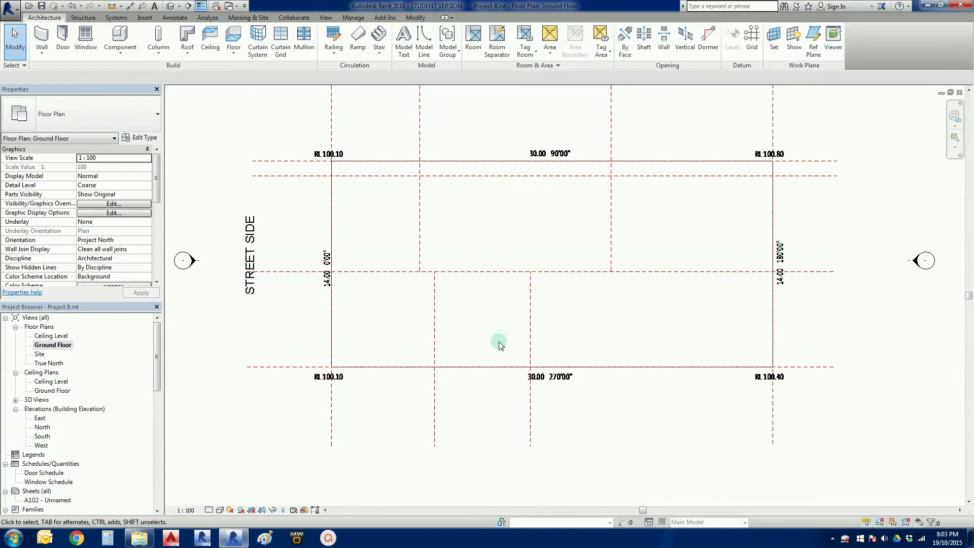
{"action": "middle_click_drag", "start_coordinate": [500, 345], "coordinate": [525, 359]}
{"action": "scroll", "coordinate": [503, 372], "scroll_direction": "up", "scroll_amount": 1}
{"action": "scroll", "coordinate": [523, 355], "scroll_direction": "up", "scroll_amount": 2}
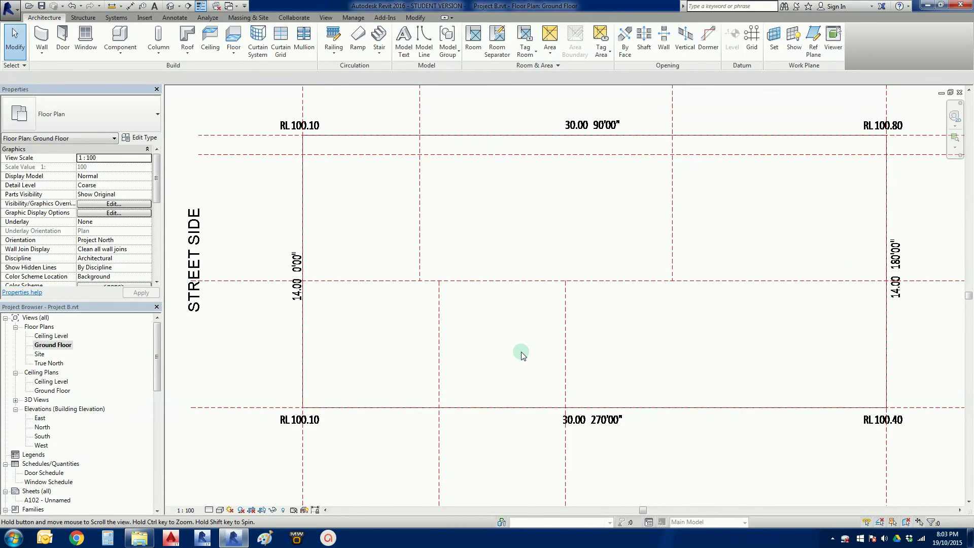
{"action": "scroll", "coordinate": [522, 355], "scroll_direction": "down", "scroll_amount": 3}
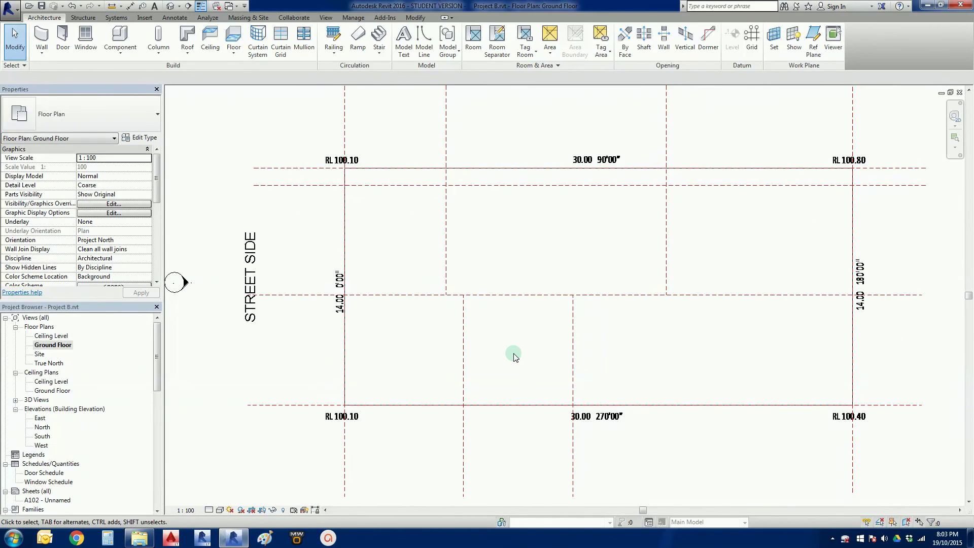
{"action": "middle_click_drag", "start_coordinate": [514, 356], "coordinate": [507, 361]}
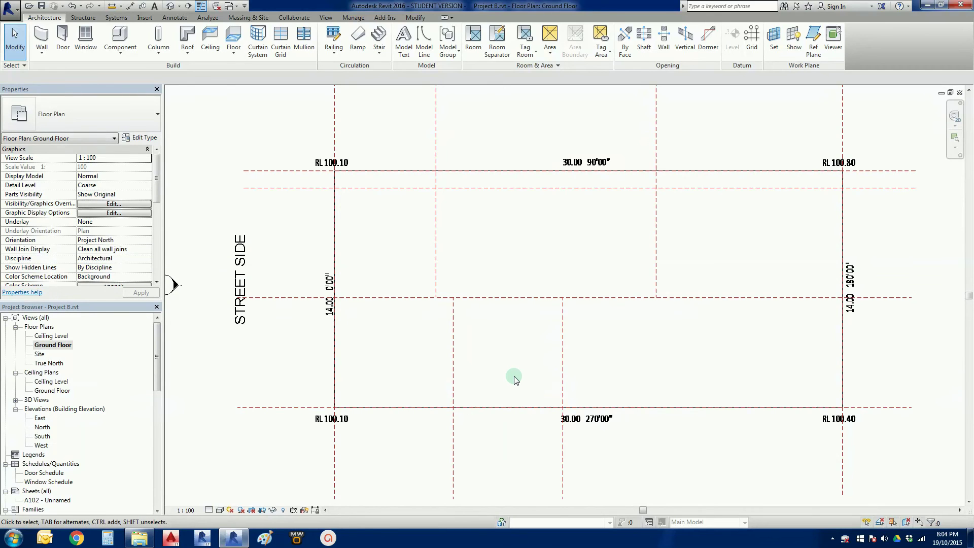
{"action": "mouse_move", "coordinate": [514, 377]}
{"action": "middle_mouse_down"}
{"action": "mouse_move", "coordinate": [529, 380]}
{"action": "mouse_move", "coordinate": [516, 379]}
{"action": "mouse_move", "coordinate": [522, 372]}
{"action": "middle_mouse_up"}
{"action": "scroll", "coordinate": [516, 379], "scroll_direction": "down", "scroll_amount": 2}
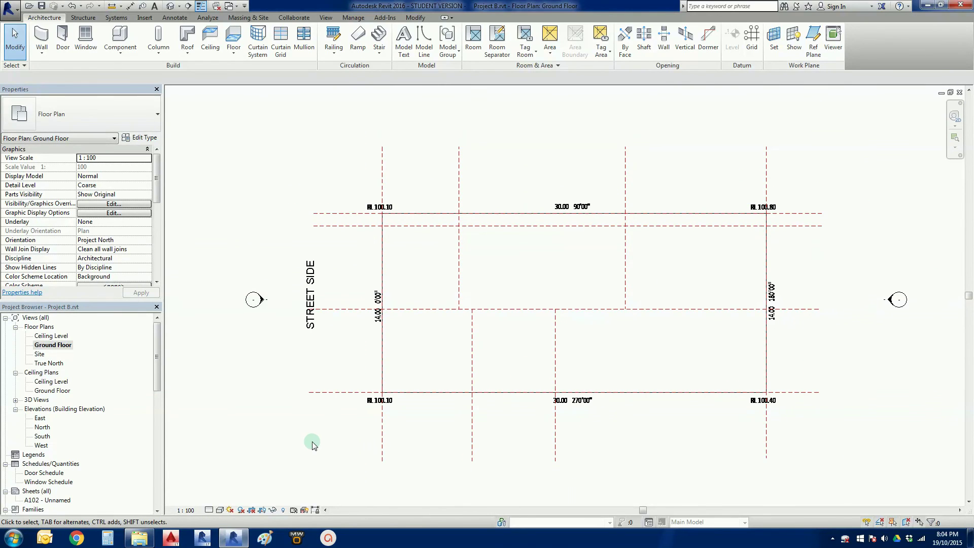
{"action": "double_click", "coordinate": [42, 438]}
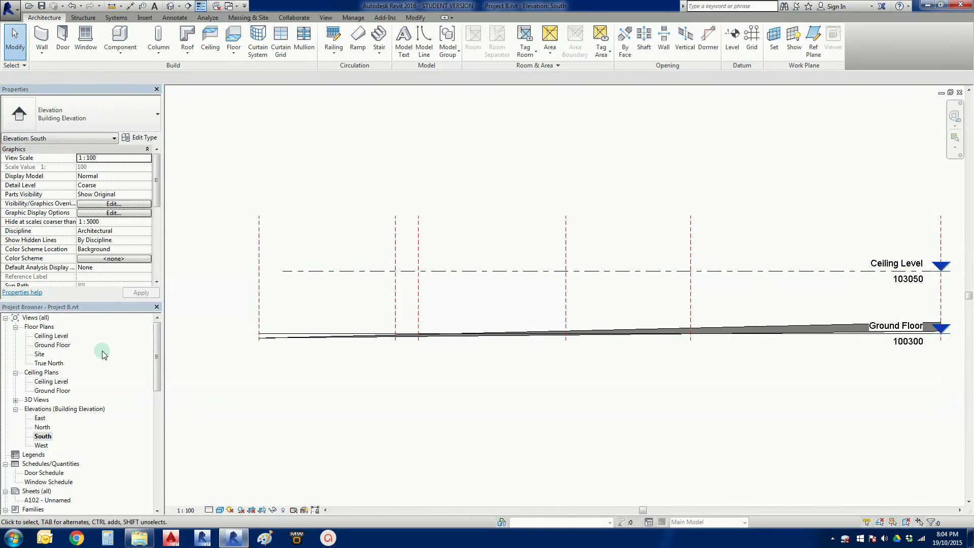
{"action": "double_click", "coordinate": [40, 419]}
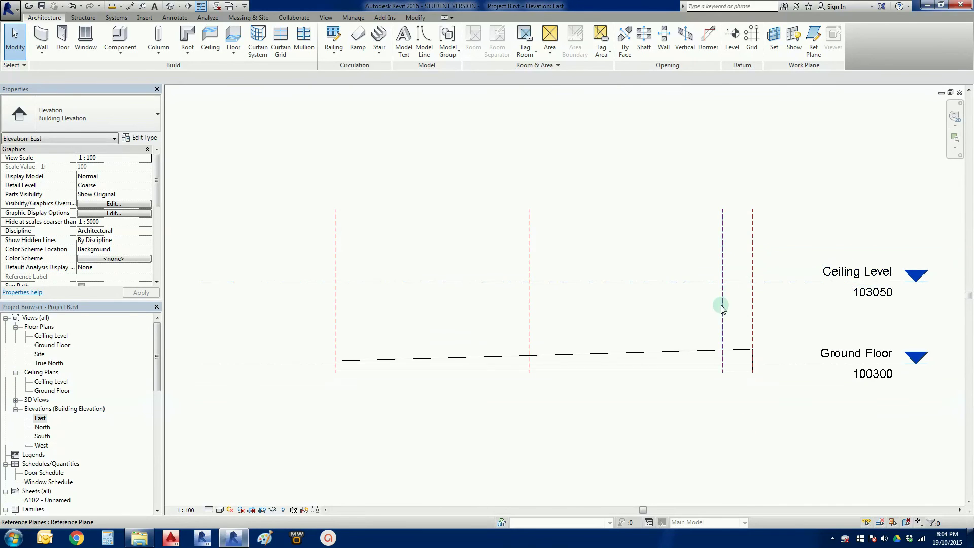
{"action": "double_click", "coordinate": [41, 445]}
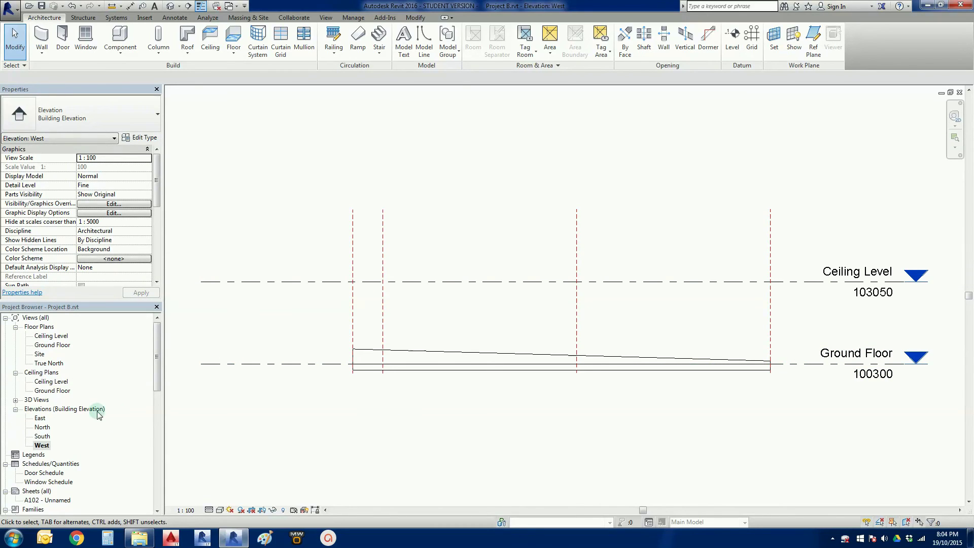
{"action": "double_click", "coordinate": [48, 345]}
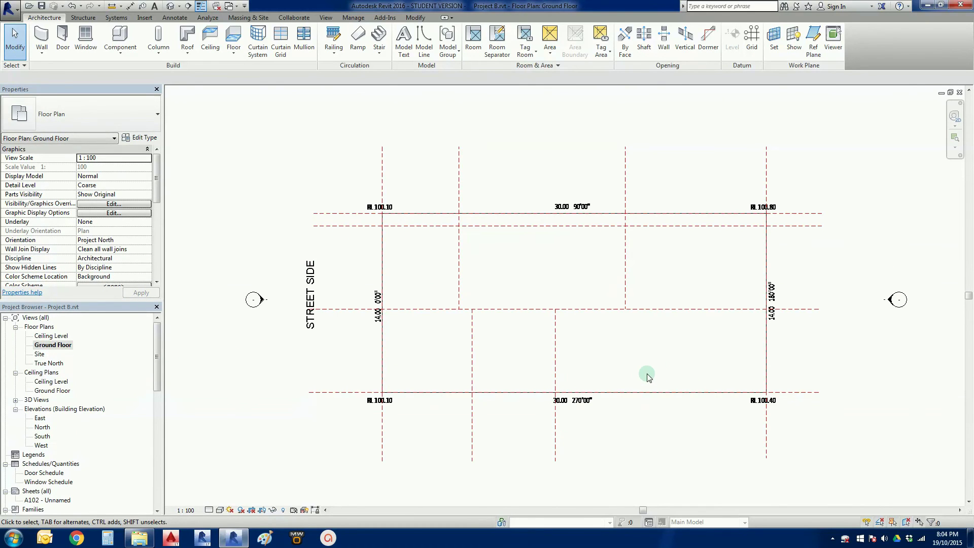
{"action": "mouse_move", "coordinate": [646, 374]}
{"action": "middle_mouse_down"}
{"action": "mouse_move", "coordinate": [680, 380]}
{"action": "mouse_move", "coordinate": [643, 384]}
{"action": "mouse_move", "coordinate": [668, 377]}
{"action": "mouse_move", "coordinate": [636, 374]}
{"action": "middle_mouse_up"}
{"action": "scroll", "coordinate": [666, 377], "scroll_direction": "up", "scroll_amount": 1}
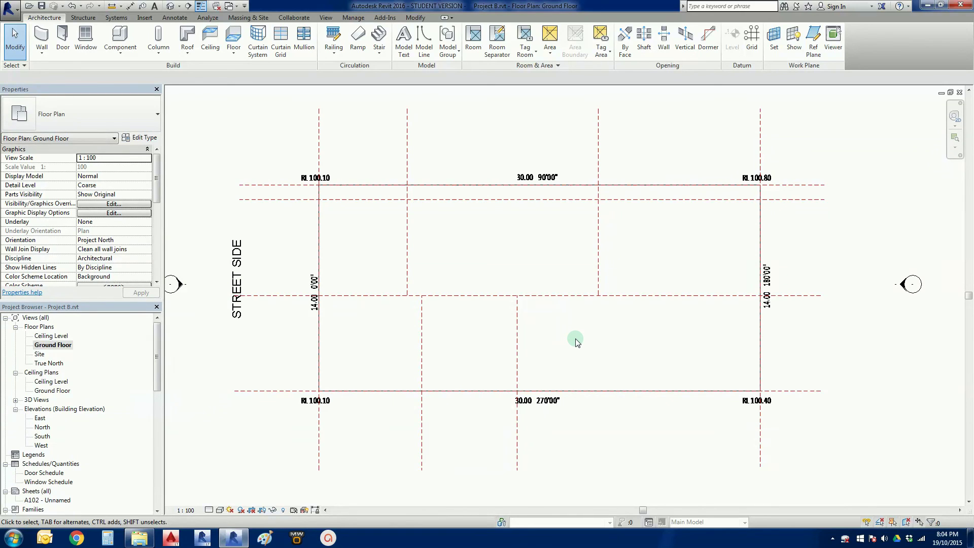
{"action": "middle_click_drag", "start_coordinate": [576, 342], "coordinate": [582, 346]}
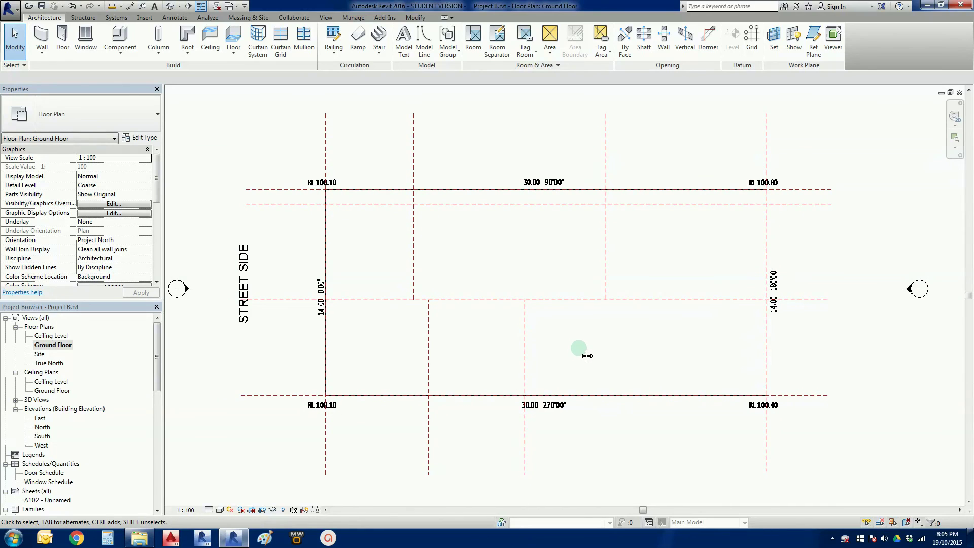